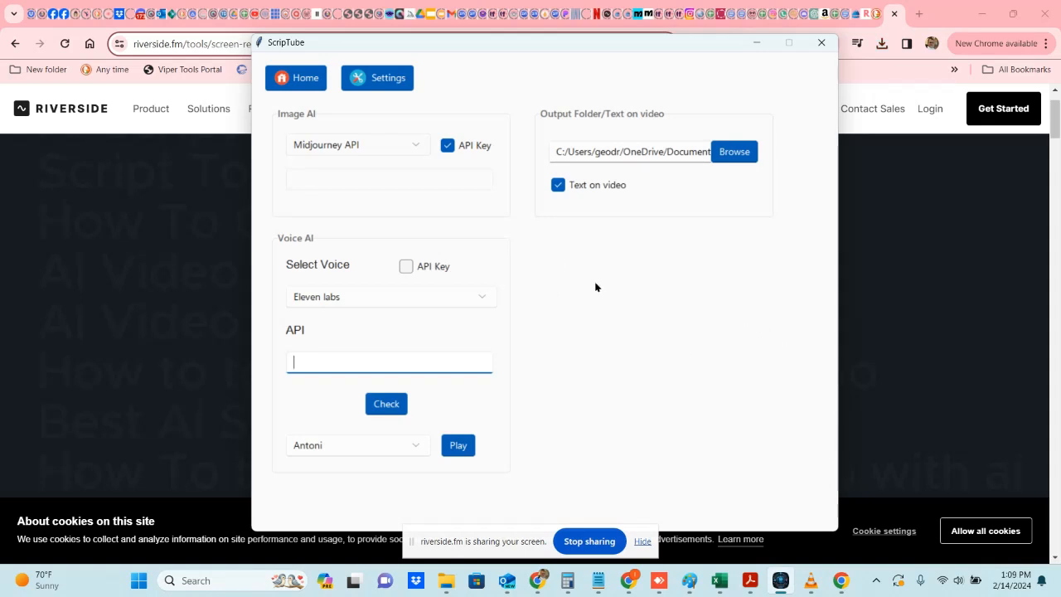
Step: Return to the Home screen and open the Quotes Videos tab
{"action": "left_click", "coordinate": [301, 84]}
{"action": "left_click", "coordinate": [314, 119]}
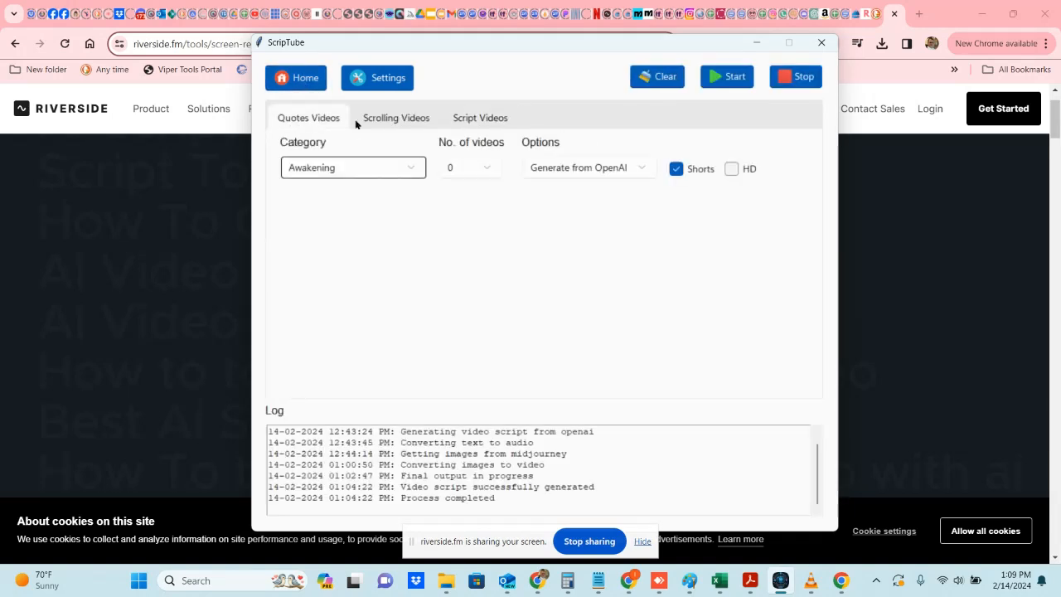
Step: Open Settings and keep Midjourney API as the Image AI with API Key and Text on video enabled
{"action": "left_click", "coordinate": [379, 78]}
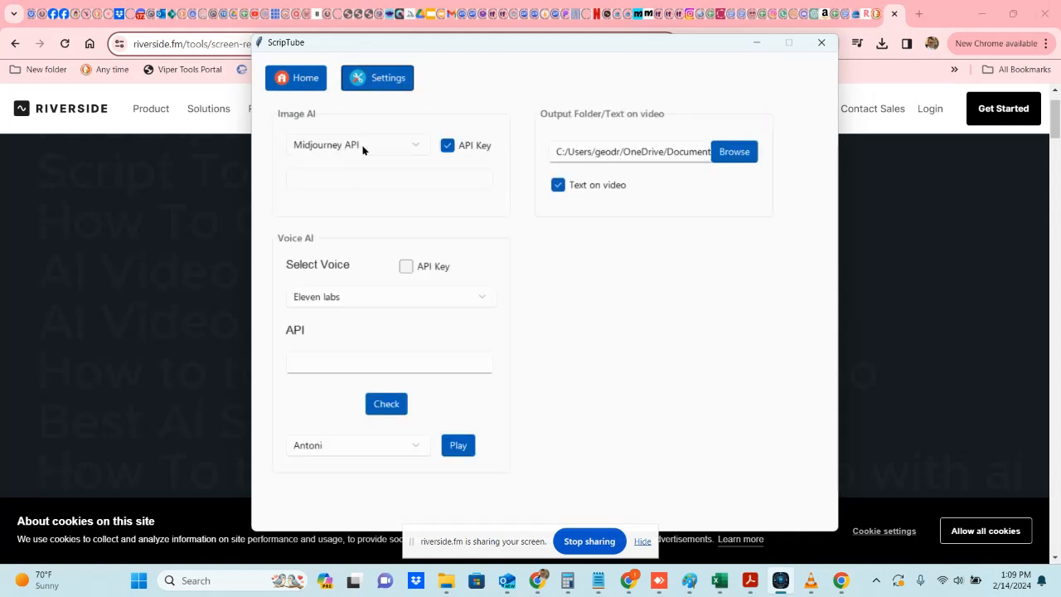
{"action": "left_click", "coordinate": [448, 145]}
{"action": "left_click", "coordinate": [416, 144]}
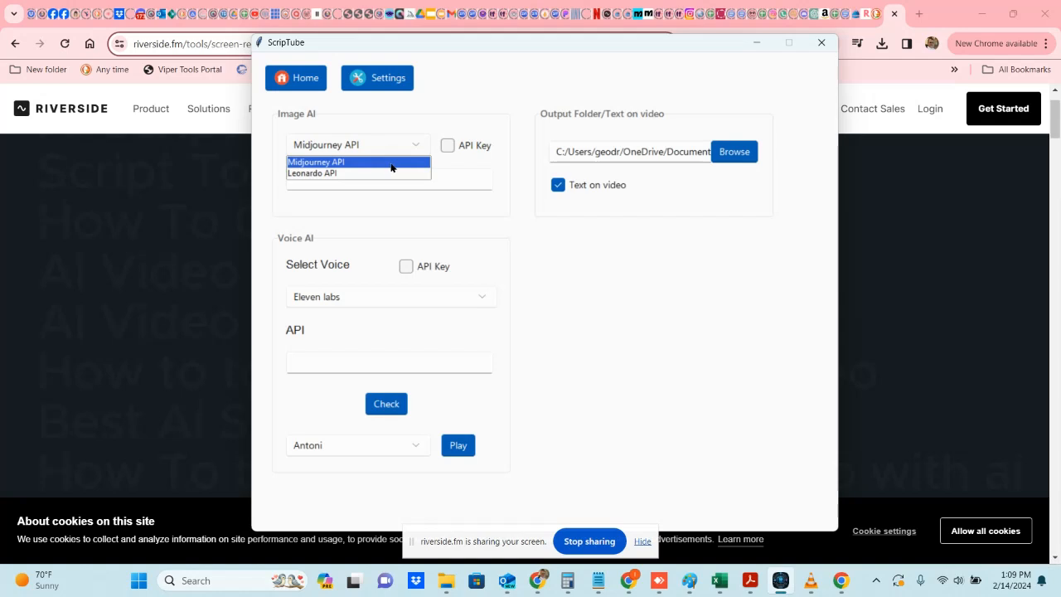
{"action": "left_click", "coordinate": [392, 167]}
{"action": "left_click", "coordinate": [448, 145]}
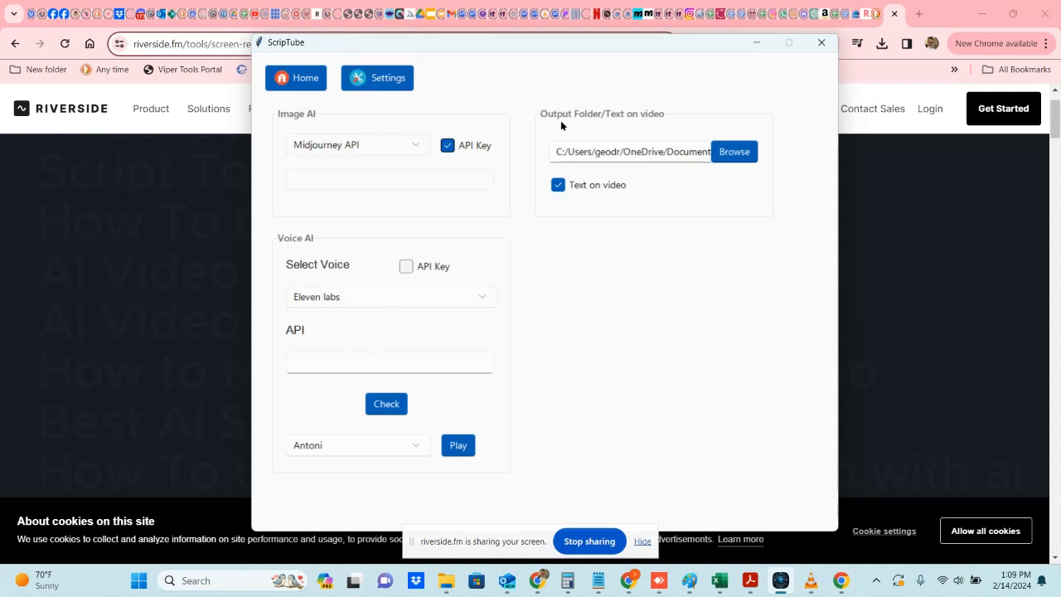
{"action": "left_click", "coordinate": [558, 185]}
{"action": "left_click", "coordinate": [558, 185]}
Step: Bring the ScripTube window back and review the Quotes Videos category list
{"action": "left_click", "coordinate": [905, 289]}
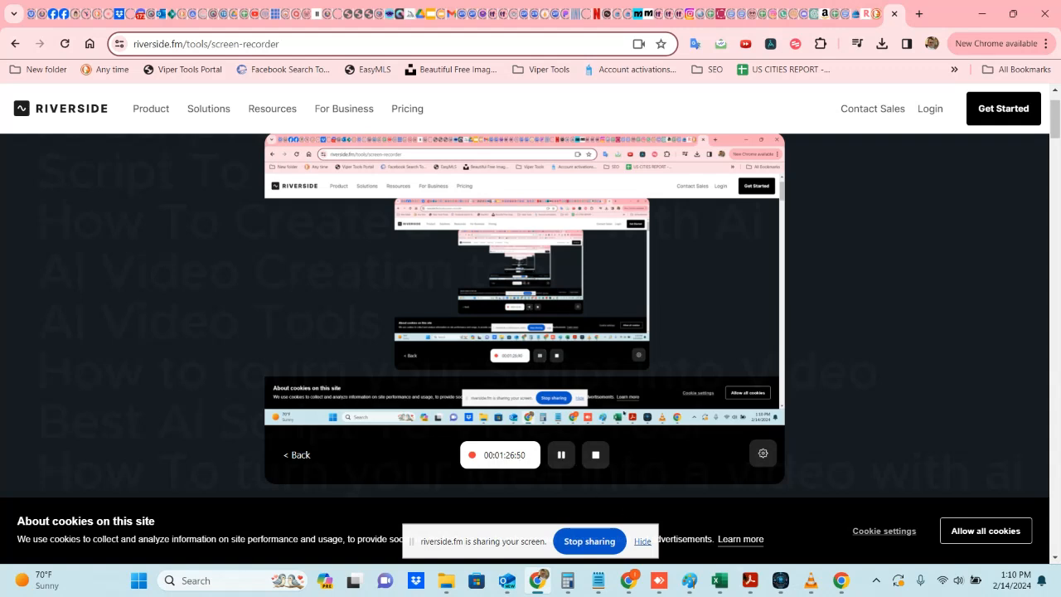
{"action": "left_click", "coordinate": [780, 581]}
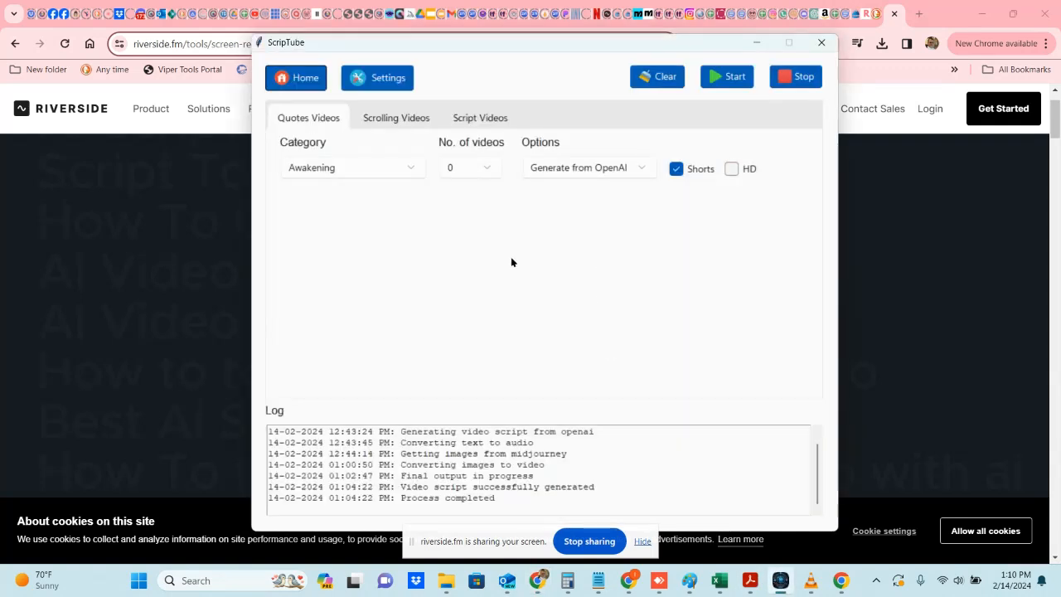
{"action": "left_click", "coordinate": [359, 167]}
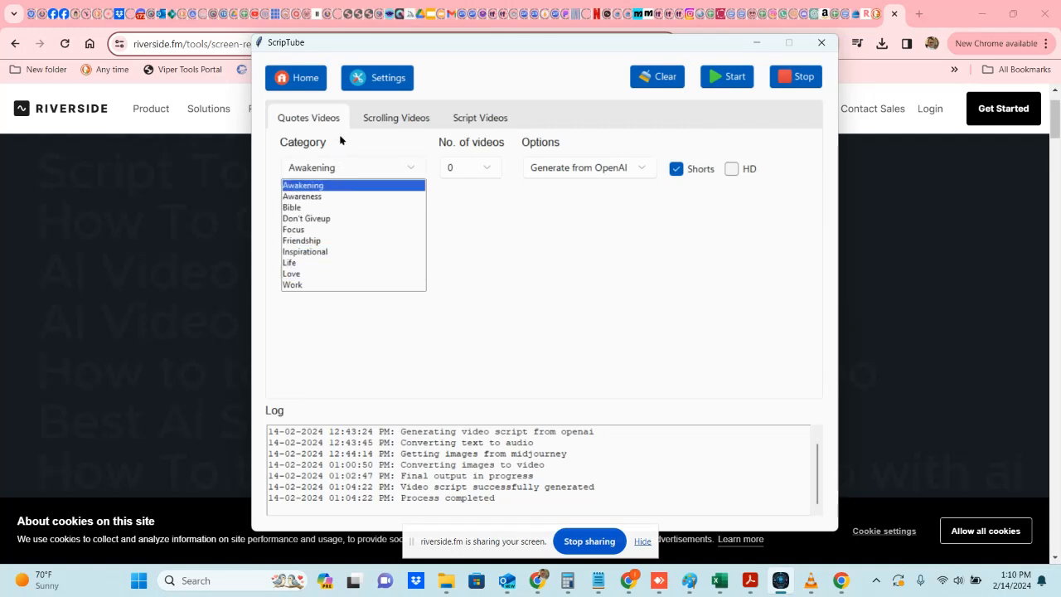
{"action": "left_click", "coordinate": [359, 143]}
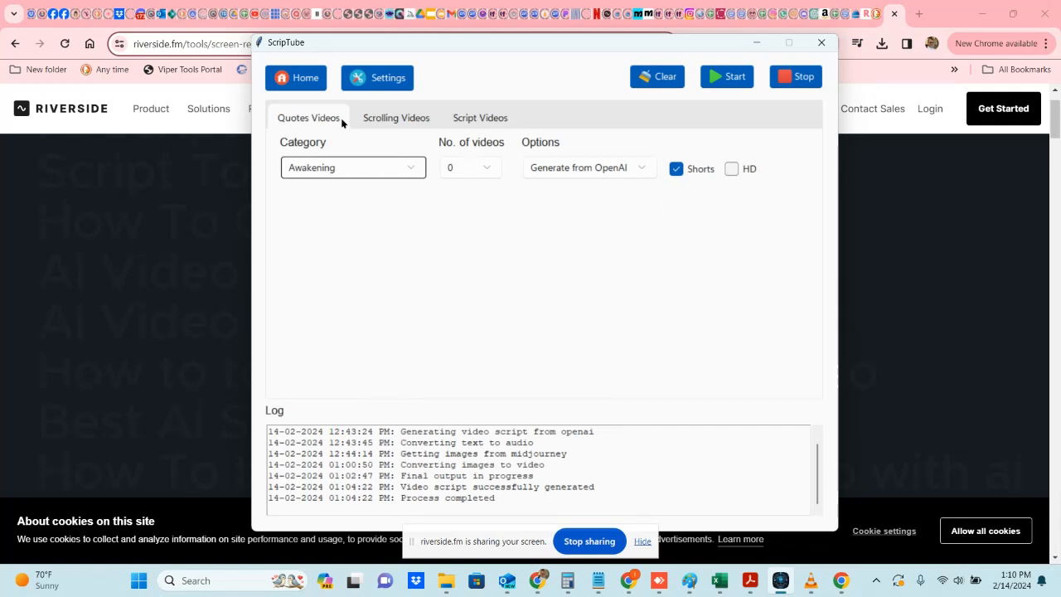
Step: Switch to the Script Videos tab and select the video idea text in the Video Script/Idea box
{"action": "left_click", "coordinate": [382, 121]}
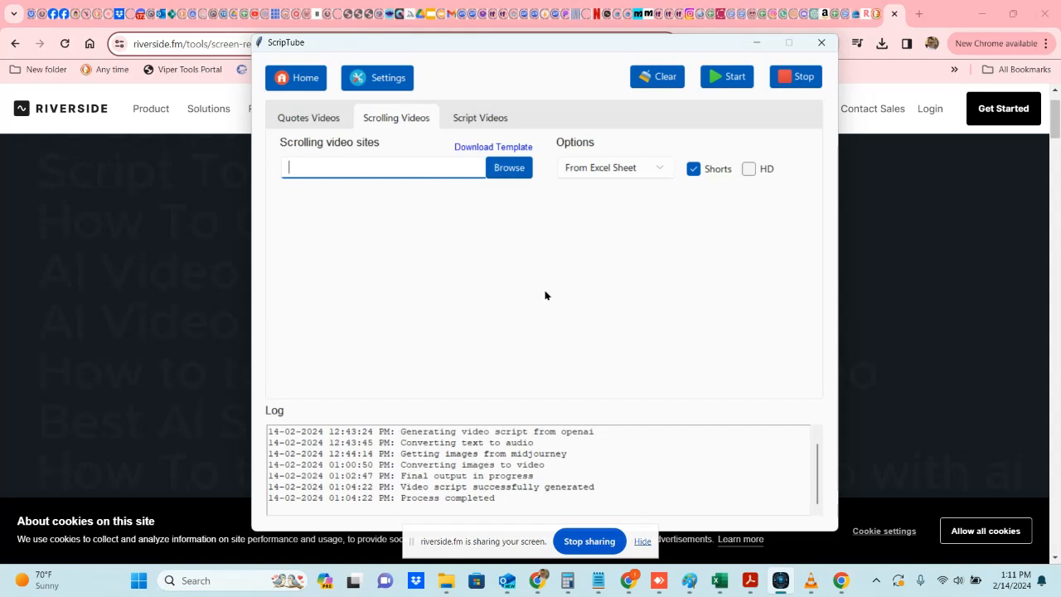
{"action": "left_click", "coordinate": [483, 117]}
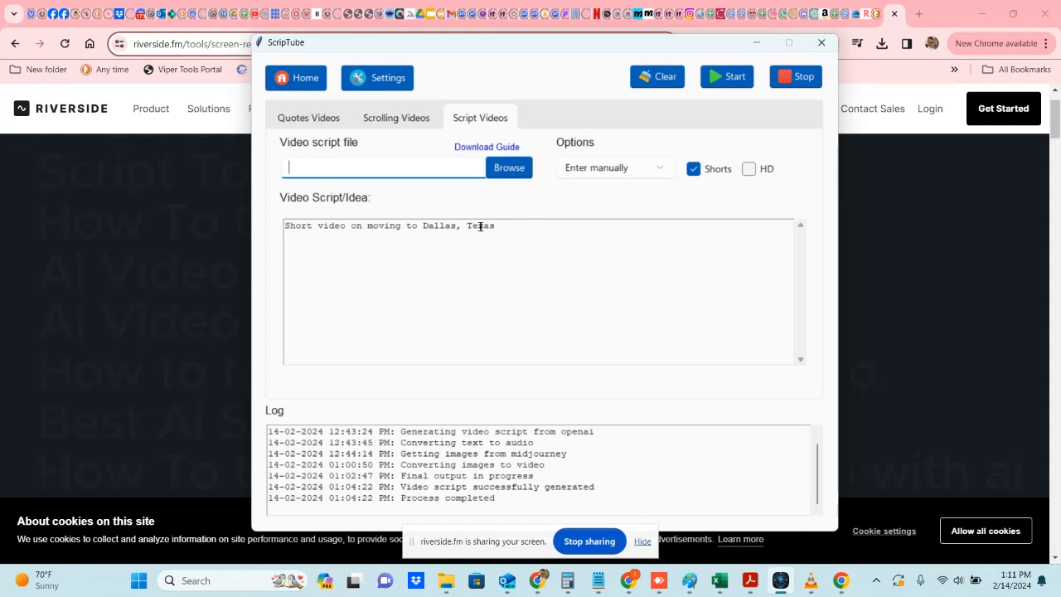
{"action": "left_click_drag", "start_coordinate": [511, 224], "coordinate": [274, 232]}
{"action": "key", "text": "ctrl+c"}
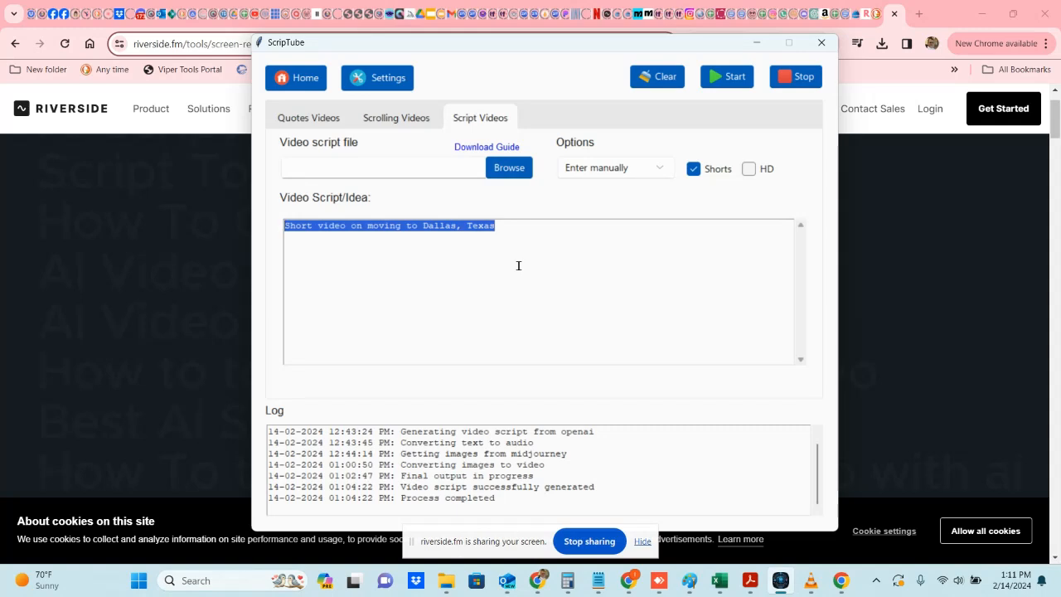
Step: Open the Download Guide and read through the video script format examples
{"action": "left_click", "coordinate": [467, 147]}
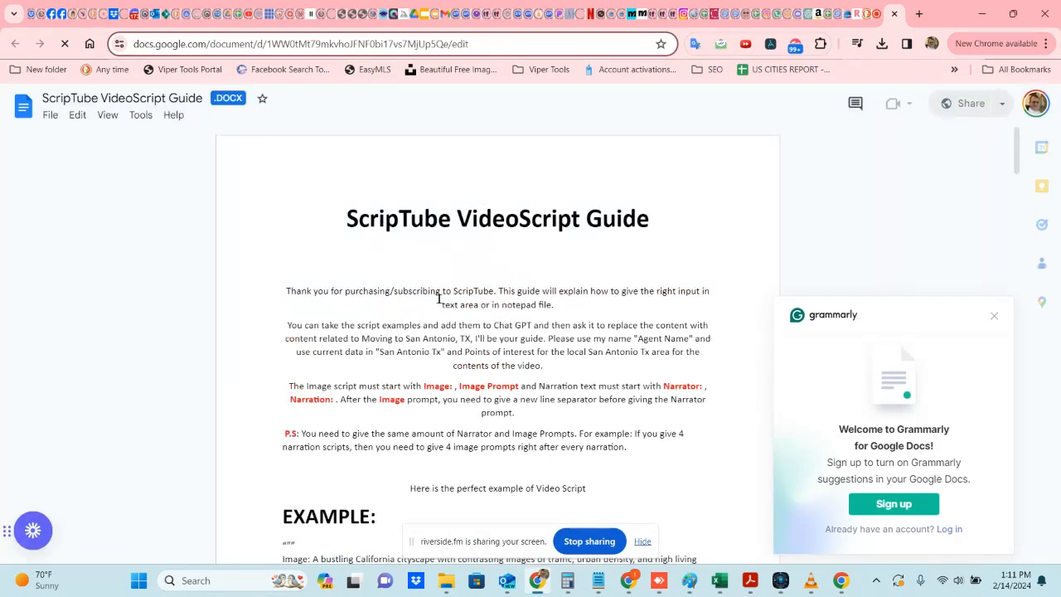
{"action": "scroll", "coordinate": [277, 336], "scroll_direction": "down", "scroll_amount": 3}
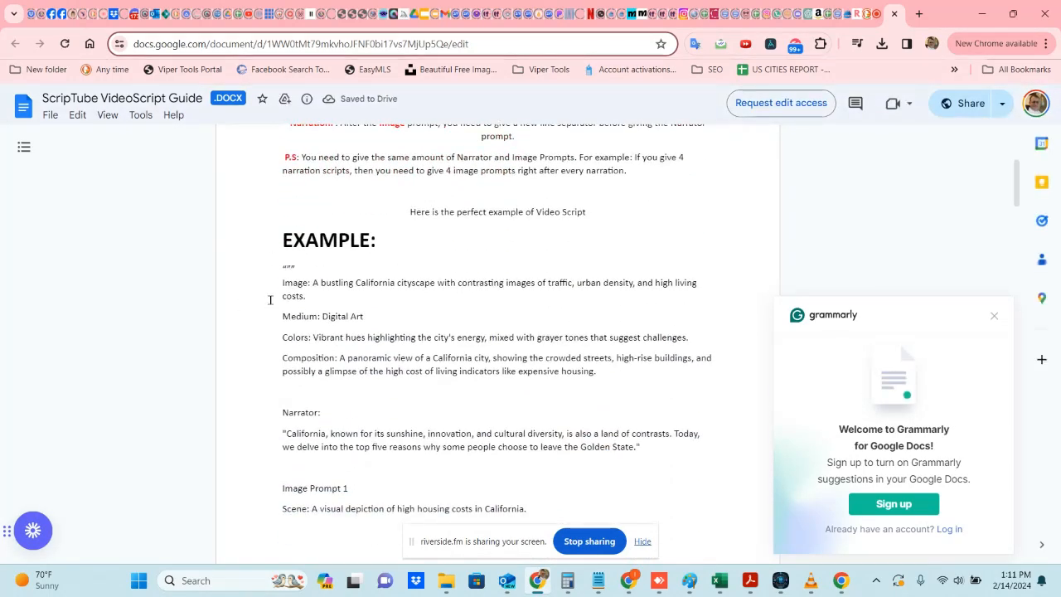
{"action": "scroll", "coordinate": [323, 301], "scroll_direction": "down", "scroll_amount": 8}
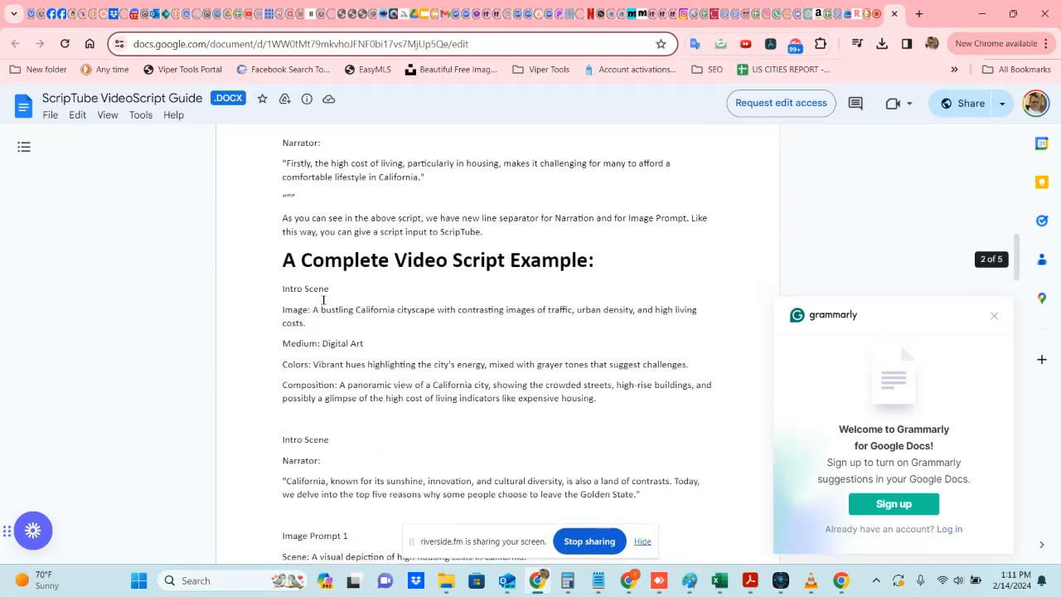
{"action": "scroll", "coordinate": [323, 301], "scroll_direction": "down", "scroll_amount": 1}
{"action": "left_click_drag", "start_coordinate": [283, 192], "coordinate": [471, 415]}
{"action": "scroll", "coordinate": [411, 375], "scroll_direction": "down", "scroll_amount": 8}
{"action": "scroll", "coordinate": [429, 422], "scroll_direction": "down", "scroll_amount": 3}
{"action": "scroll", "coordinate": [426, 422], "scroll_direction": "down", "scroll_amount": 3}
{"action": "scroll", "coordinate": [429, 439], "scroll_direction": "down", "scroll_amount": 3}
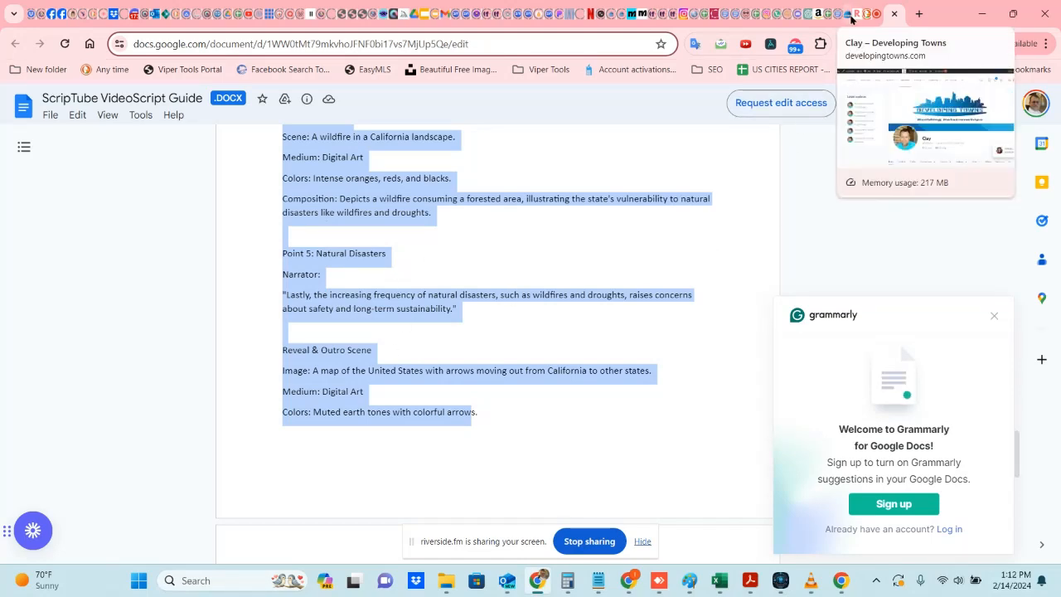
Step: Switch to the ChatGPT tab, open Script Master, and send the prompt 'Short video on moving to Dallas, Texas'
{"action": "left_click", "coordinate": [808, 16]}
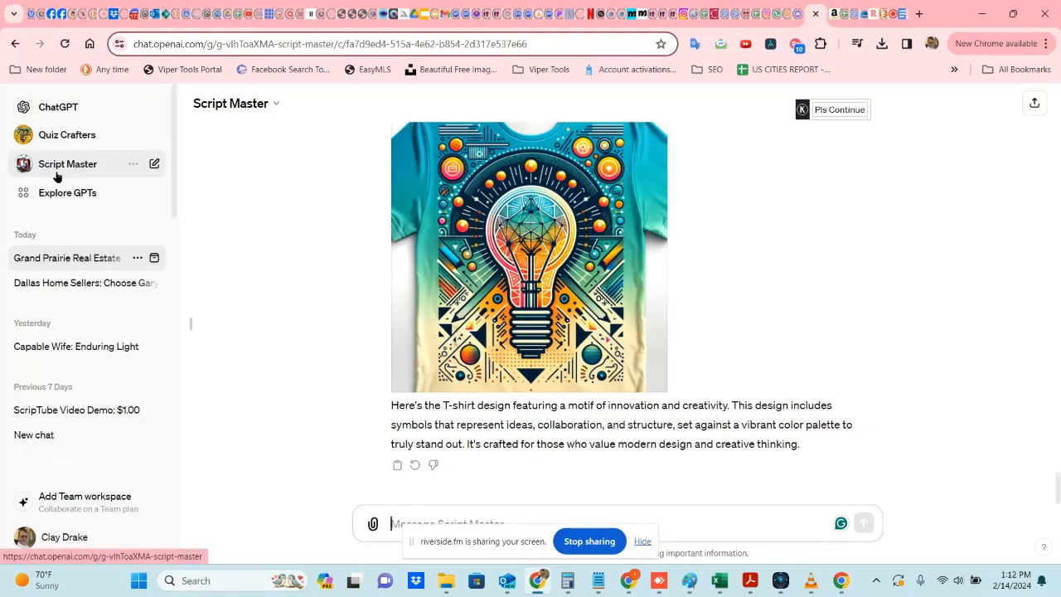
{"action": "left_click", "coordinate": [68, 165]}
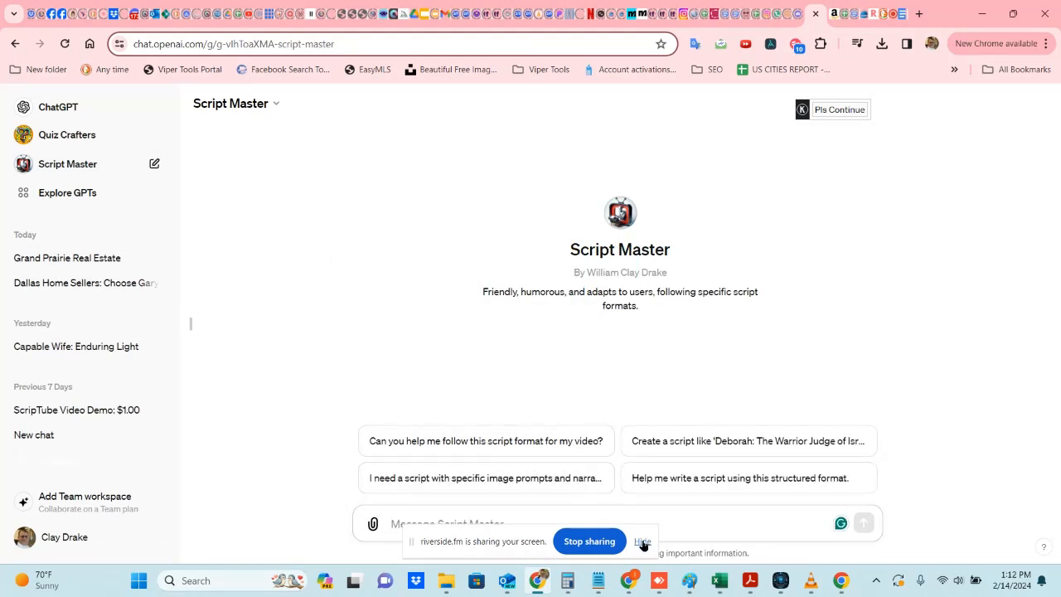
{"action": "left_click", "coordinate": [527, 534]}
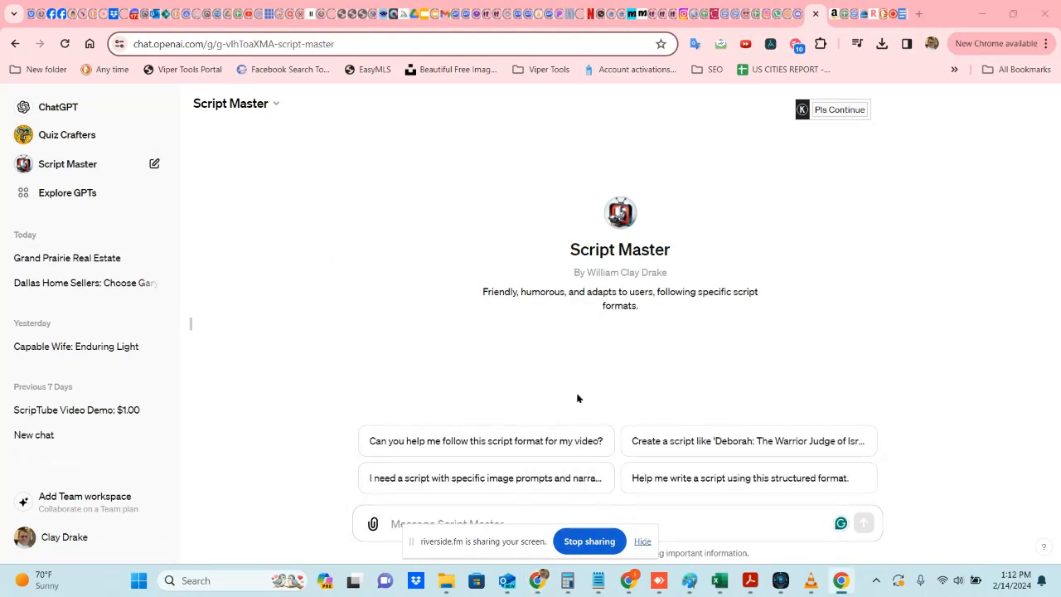
{"action": "left_click", "coordinate": [642, 541]}
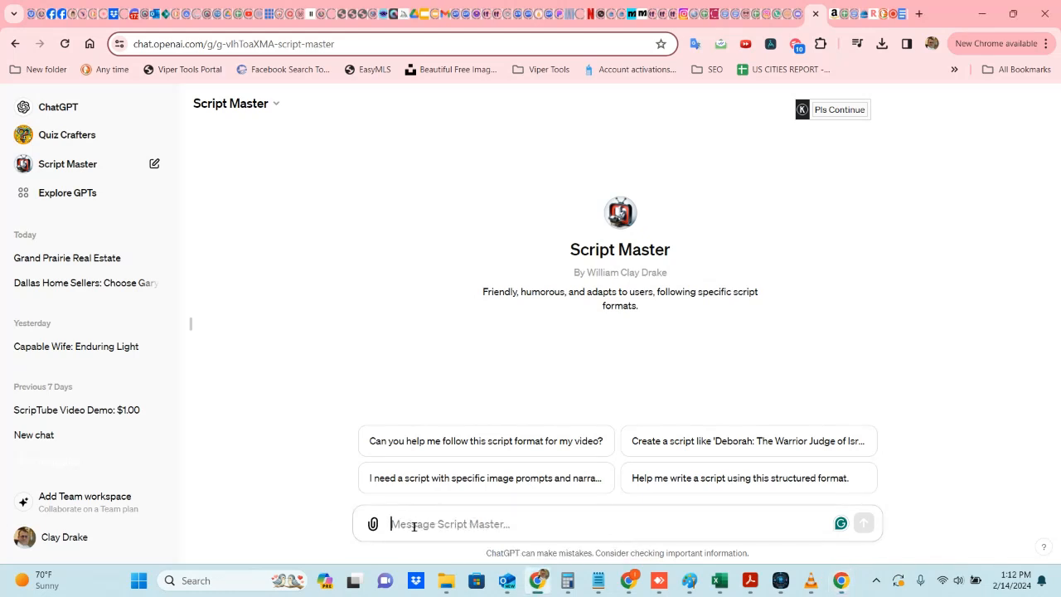
{"action": "key", "text": "ctrl+v"}
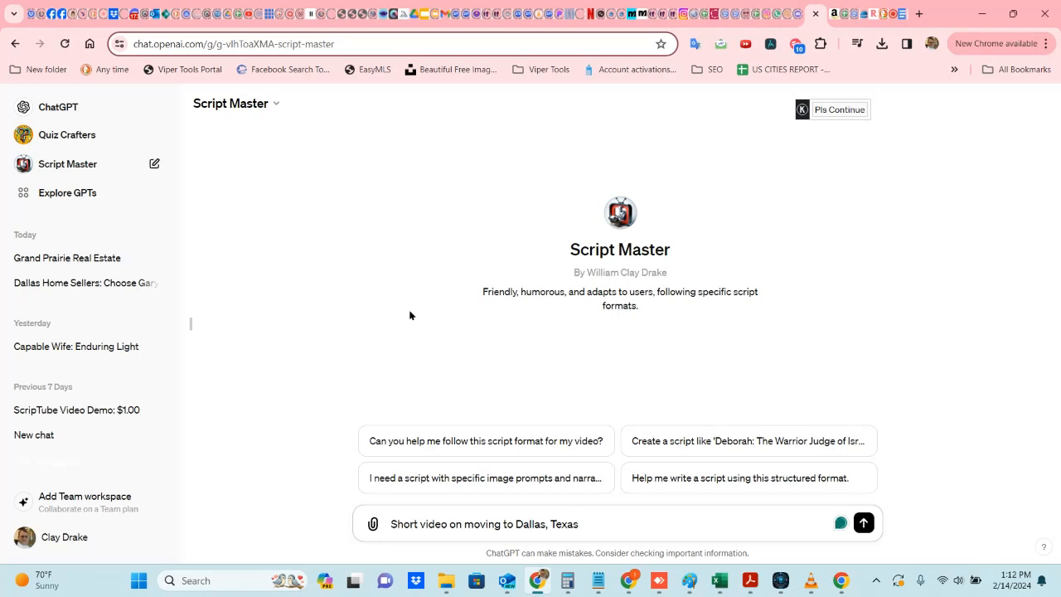
{"action": "left_click", "coordinate": [863, 523]}
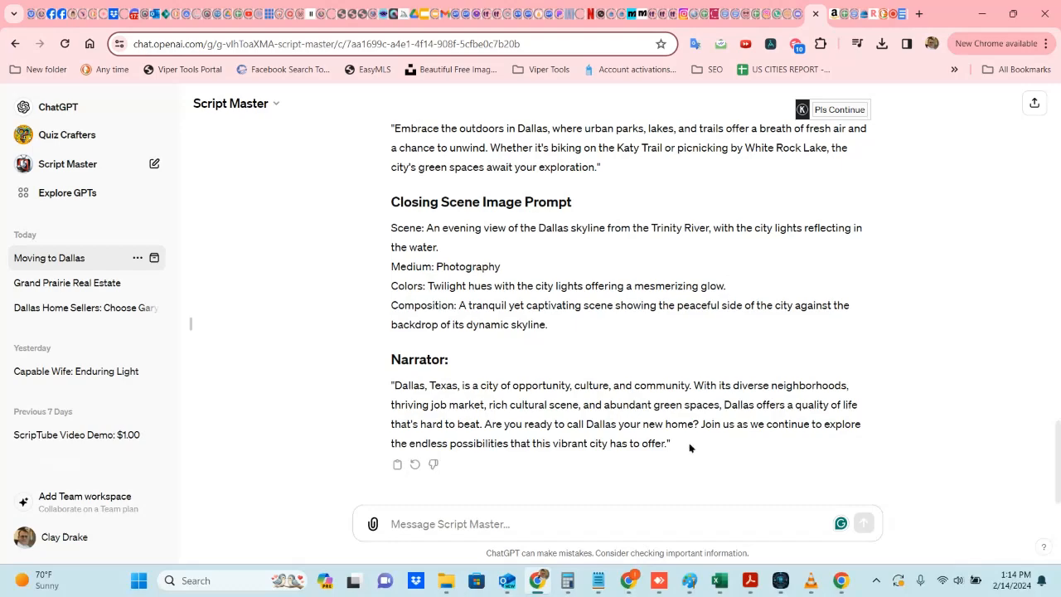
Step: Select the entire Script Master response from the opening scene to the final narration
{"action": "left_click_drag", "start_coordinate": [674, 446], "coordinate": [388, 241]}
{"action": "key", "text": "ctrl+c"}
{"action": "scroll", "coordinate": [402, 247], "scroll_direction": "up", "scroll_amount": 3}
{"action": "scroll", "coordinate": [398, 248], "scroll_direction": "up", "scroll_amount": 12}
{"action": "scroll", "coordinate": [398, 249], "scroll_direction": "up", "scroll_amount": 6}
{"action": "scroll", "coordinate": [391, 252], "scroll_direction": "up", "scroll_amount": 1}
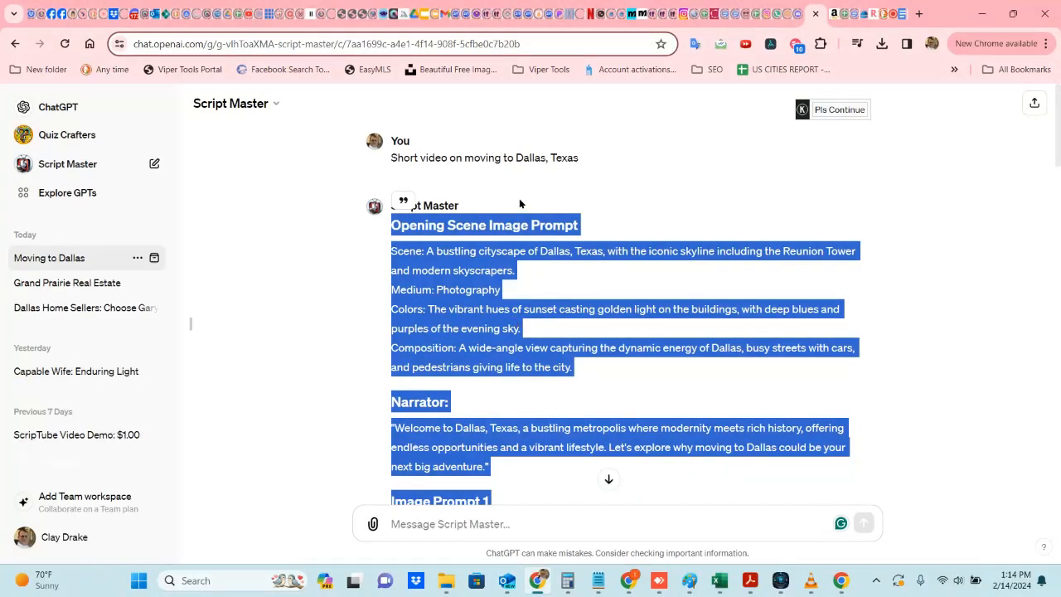
Step: Switch to ScripTube and paste the generated script into the Video Script/Idea box
{"action": "left_click", "coordinate": [780, 580]}
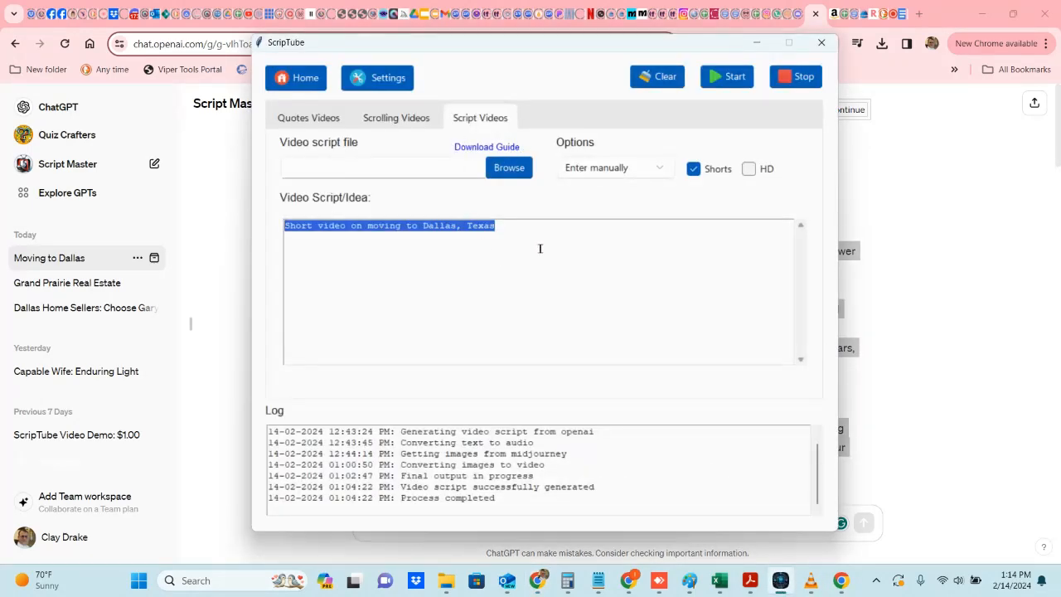
{"action": "key", "text": "ctrl+v"}
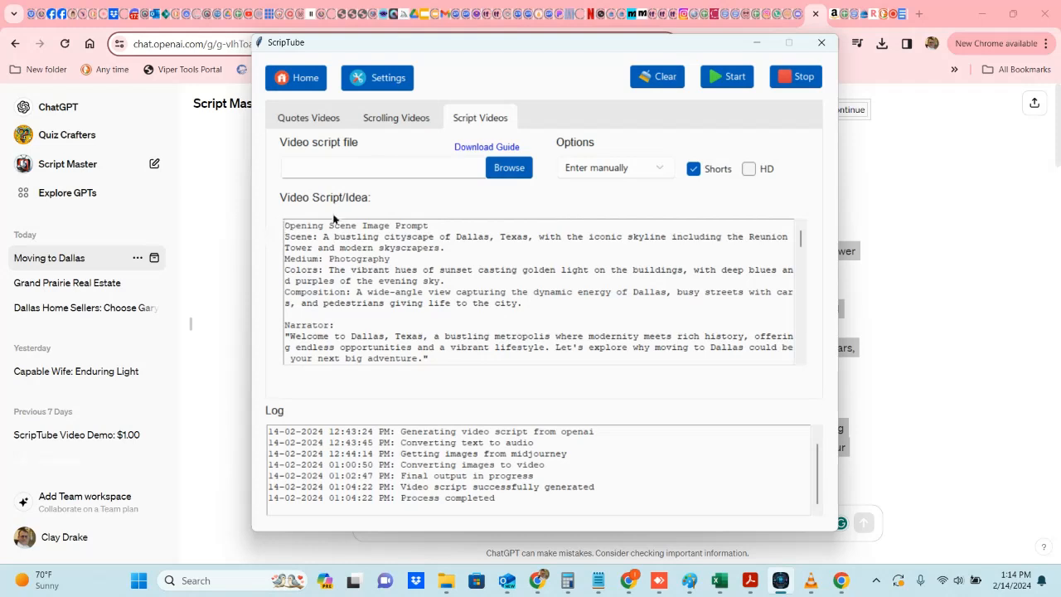
Step: Shorten the first heading to 'Opening Scene' and rename its 'Scene' label to 'Image'
{"action": "left_click_drag", "start_coordinate": [435, 224], "coordinate": [357, 225]}
{"action": "key", "text": "BackSpace"}
{"action": "left_click_drag", "start_coordinate": [310, 236], "coordinate": [287, 236]}
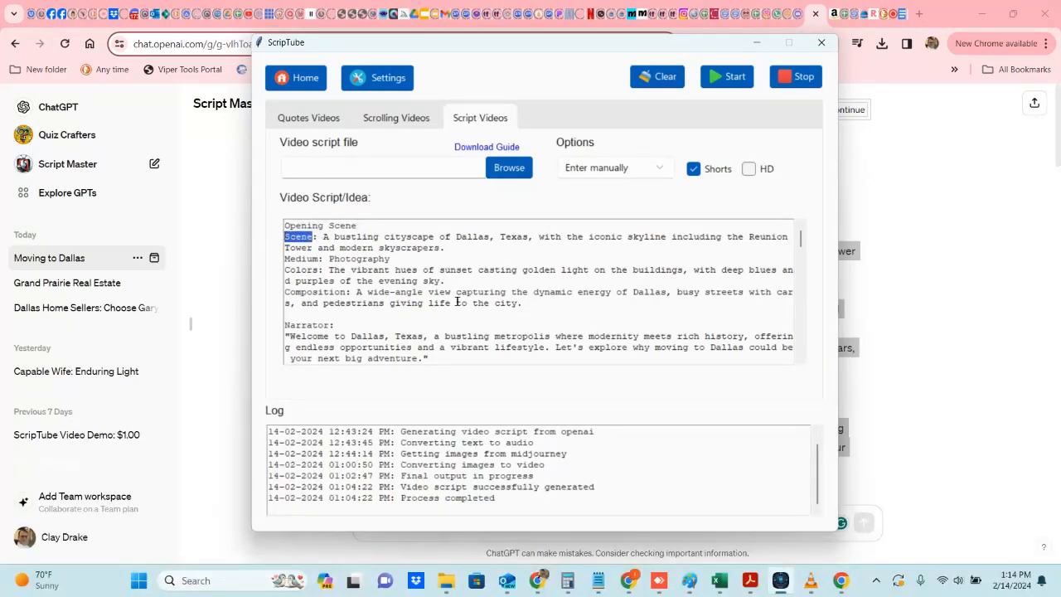
{"action": "type", "text": "Image"}
Step: Replace the 'Closing Scene Image Prompt' heading with the copied 'Image Prompt 2' heading
{"action": "scroll", "coordinate": [664, 253], "scroll_direction": "down", "scroll_amount": 1}
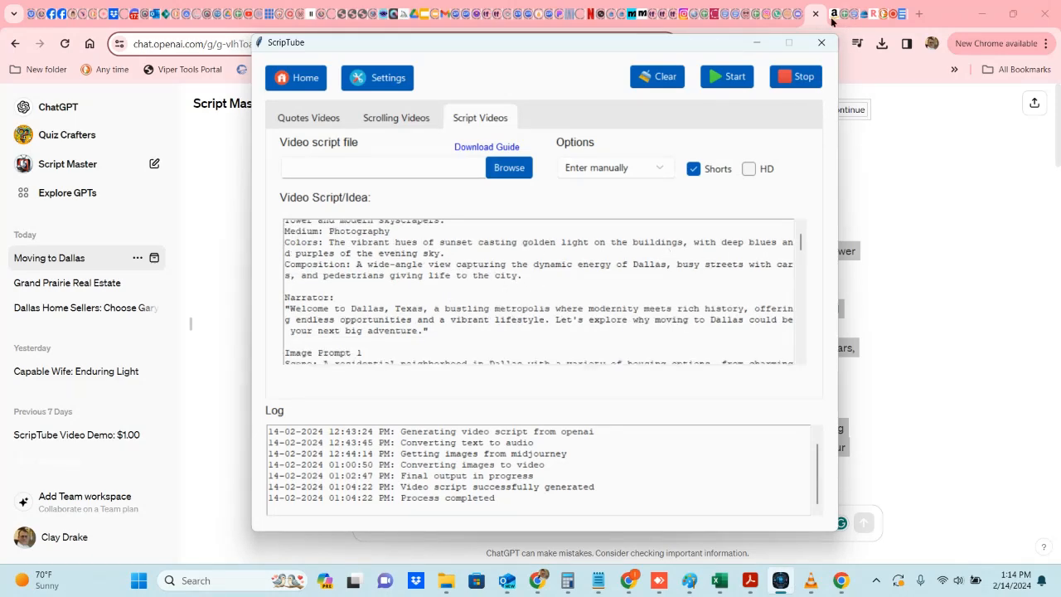
{"action": "scroll", "coordinate": [628, 310], "scroll_direction": "down", "scroll_amount": 3}
{"action": "scroll", "coordinate": [628, 310], "scroll_direction": "down", "scroll_amount": 4}
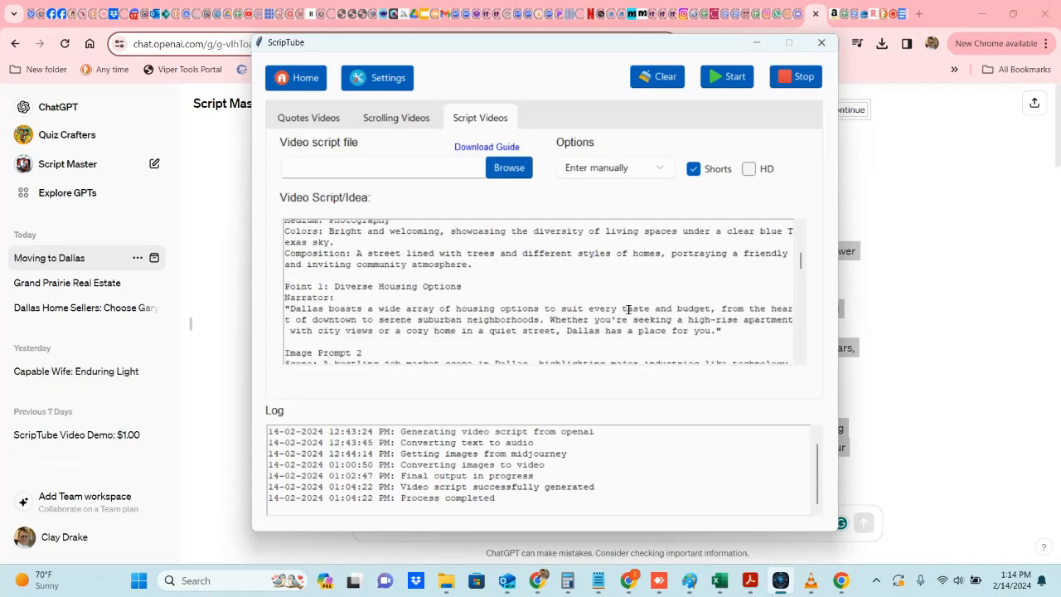
{"action": "left_click_drag", "start_coordinate": [361, 297], "coordinate": [282, 301]}
{"action": "key", "text": "ctrl+c"}
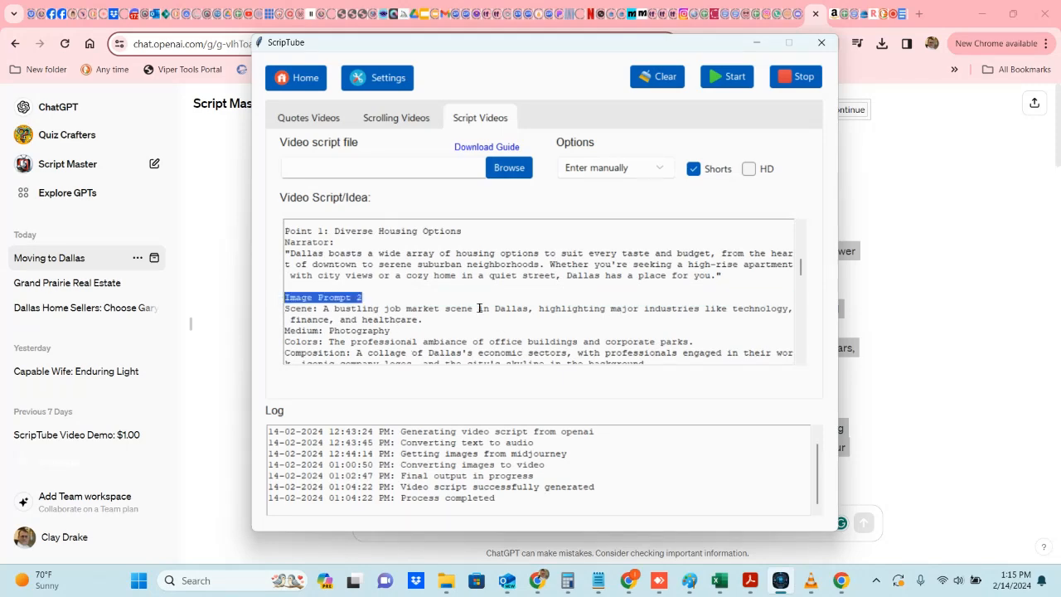
{"action": "scroll", "coordinate": [477, 299], "scroll_direction": "down", "scroll_amount": 6}
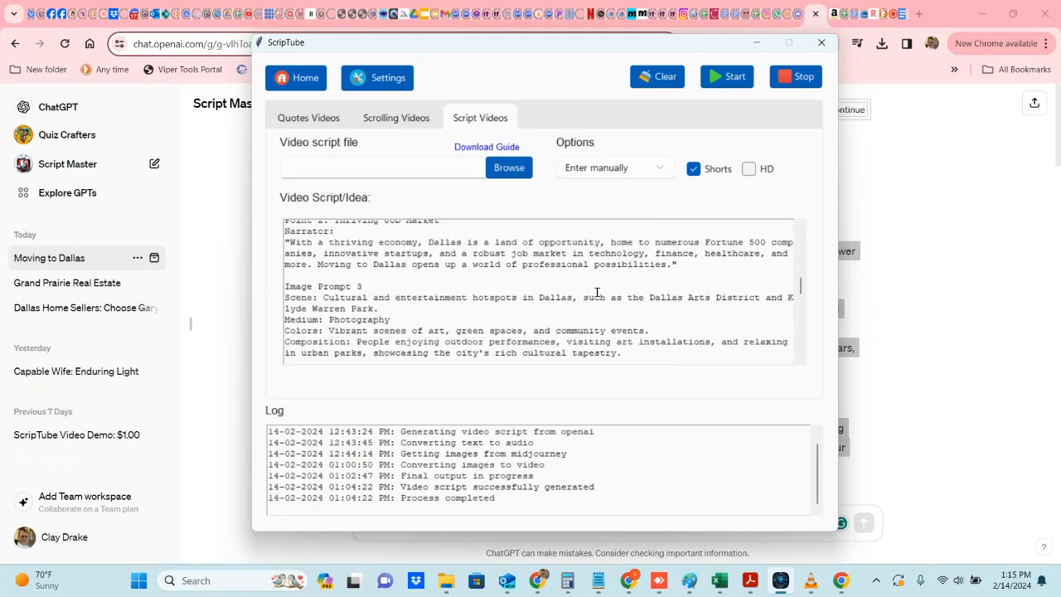
{"action": "scroll", "coordinate": [597, 292], "scroll_direction": "down", "scroll_amount": 6}
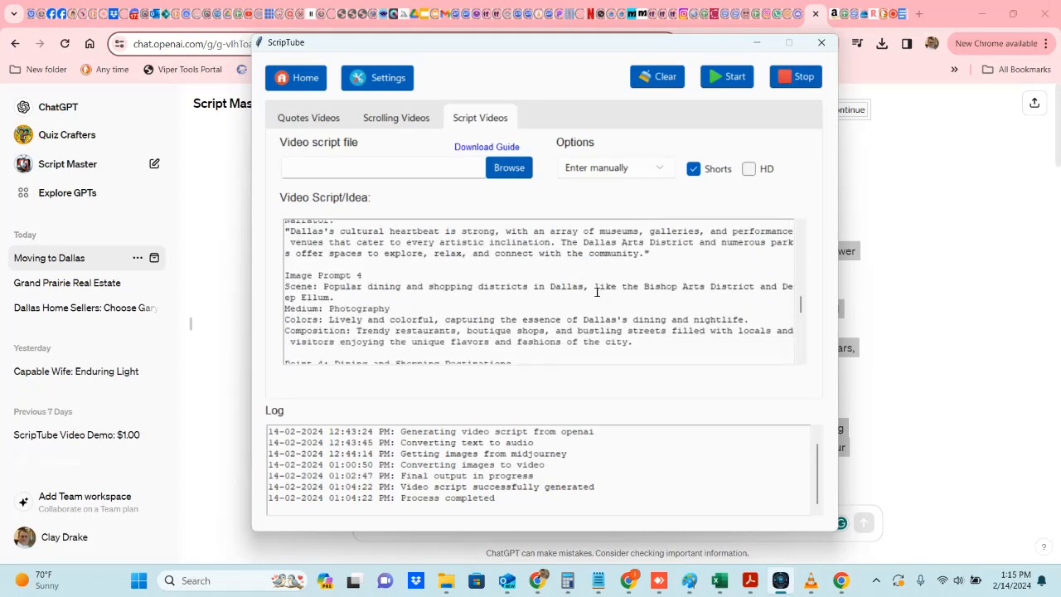
{"action": "scroll", "coordinate": [597, 292], "scroll_direction": "down", "scroll_amount": 7}
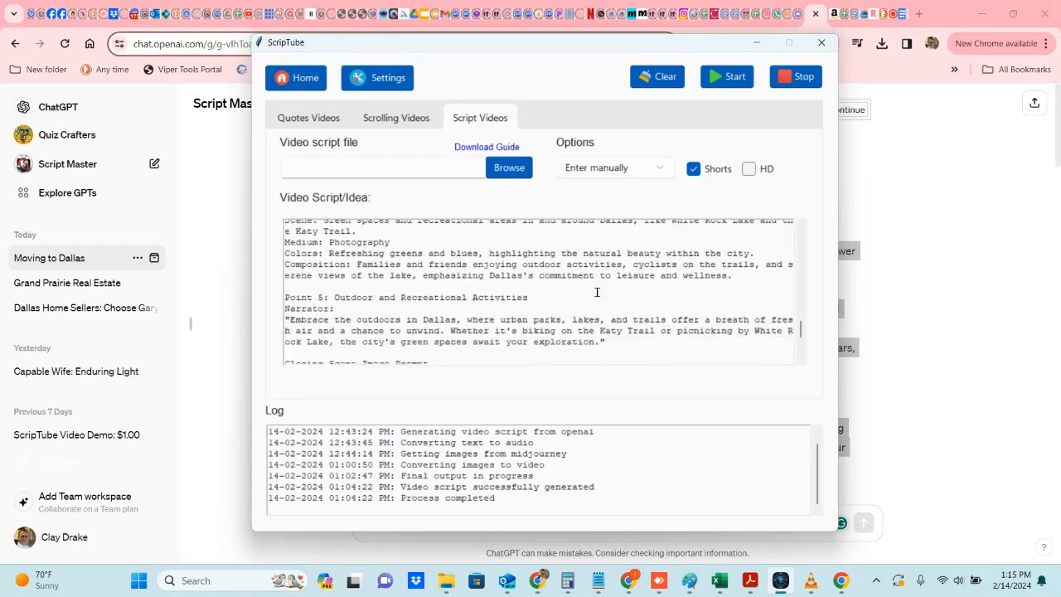
{"action": "scroll", "coordinate": [597, 293], "scroll_direction": "down", "scroll_amount": 2}
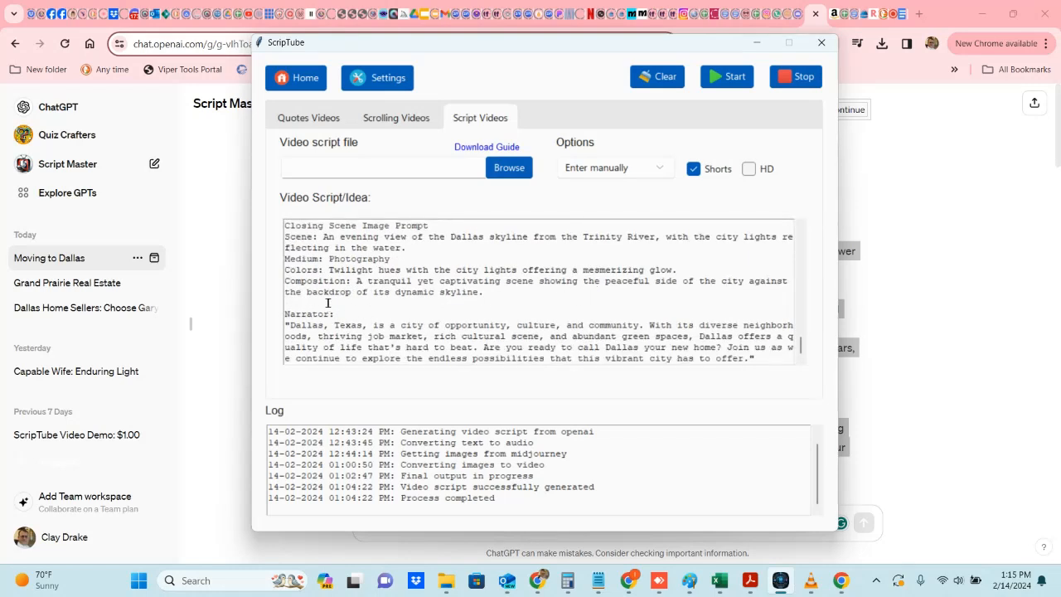
{"action": "left_click_drag", "start_coordinate": [428, 222], "coordinate": [273, 229]}
{"action": "key", "text": "ctrl+v"}
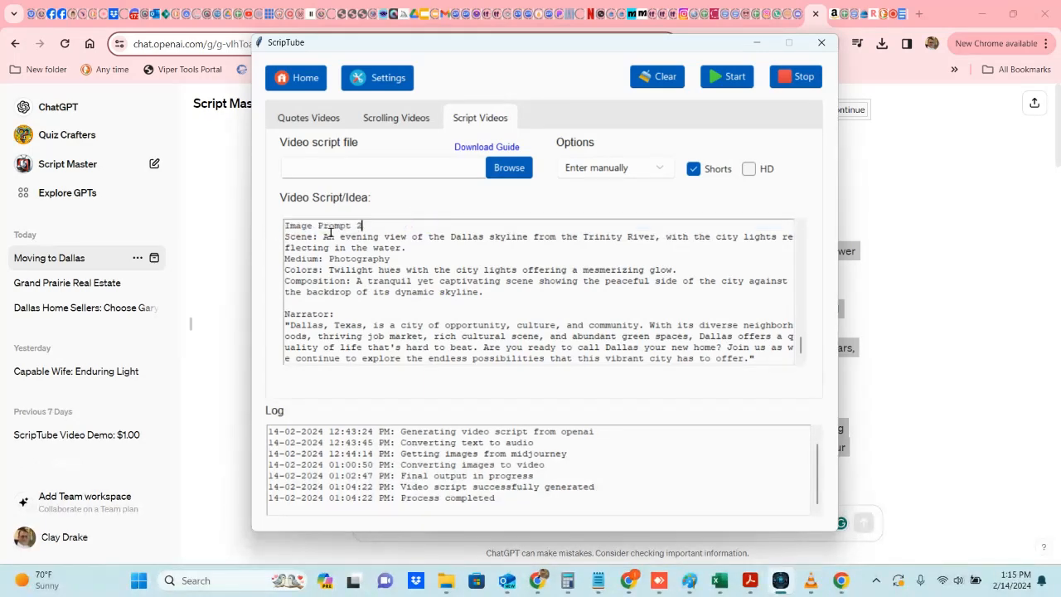
Step: Scroll back through the edited script to review the image prompts
{"action": "scroll", "coordinate": [376, 276], "scroll_direction": "up", "scroll_amount": 10}
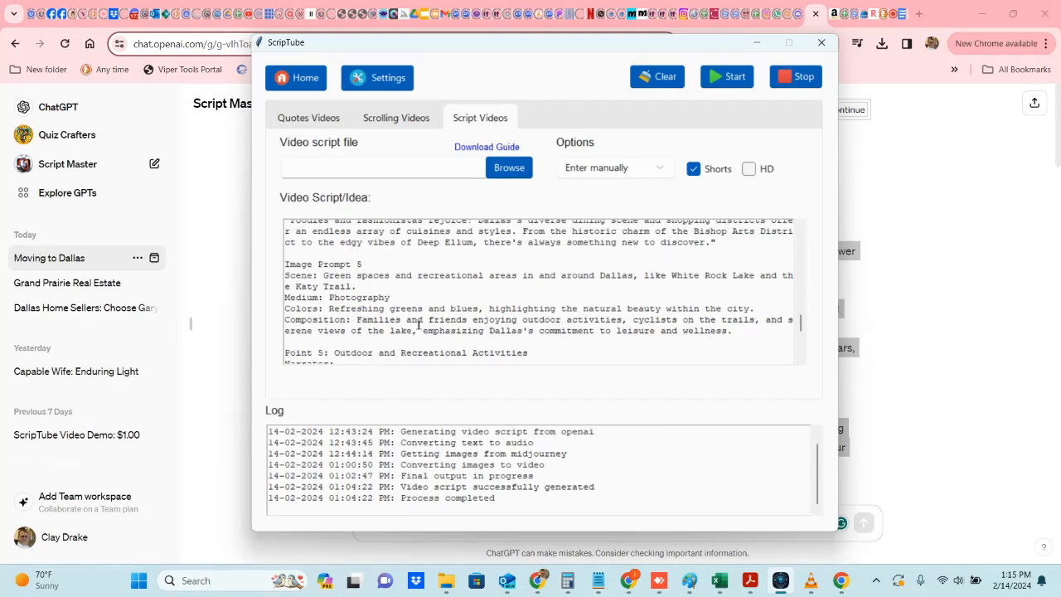
{"action": "scroll", "coordinate": [418, 325], "scroll_direction": "down", "scroll_amount": 4}
{"action": "scroll", "coordinate": [414, 324], "scroll_direction": "up", "scroll_amount": 4}
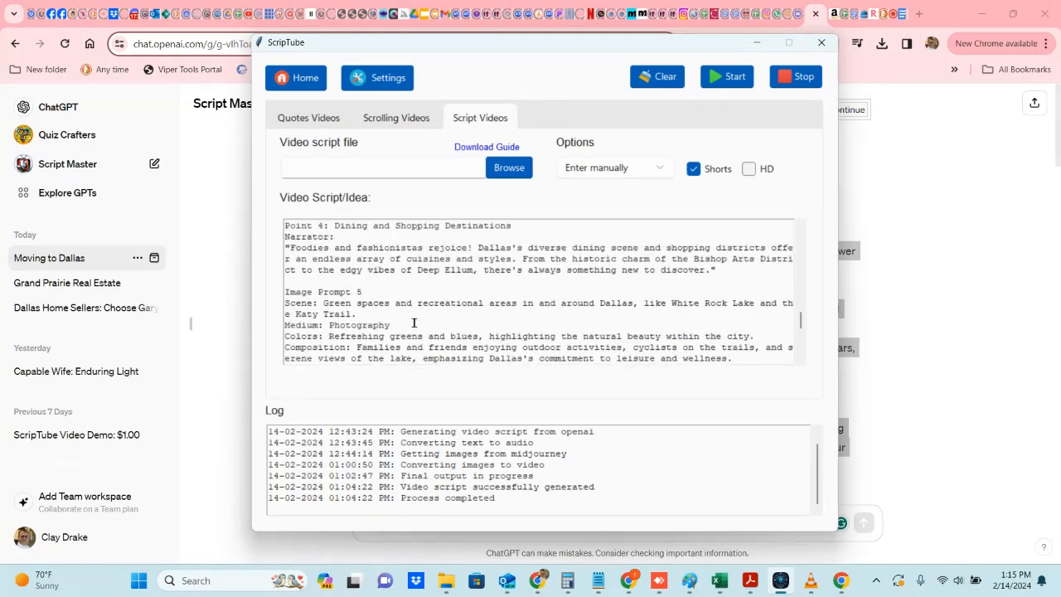
Step: Scroll to the end of the script, switch the video format from Shorts to HD, and start generating the video
{"action": "scroll", "coordinate": [414, 323], "scroll_direction": "down", "scroll_amount": 3}
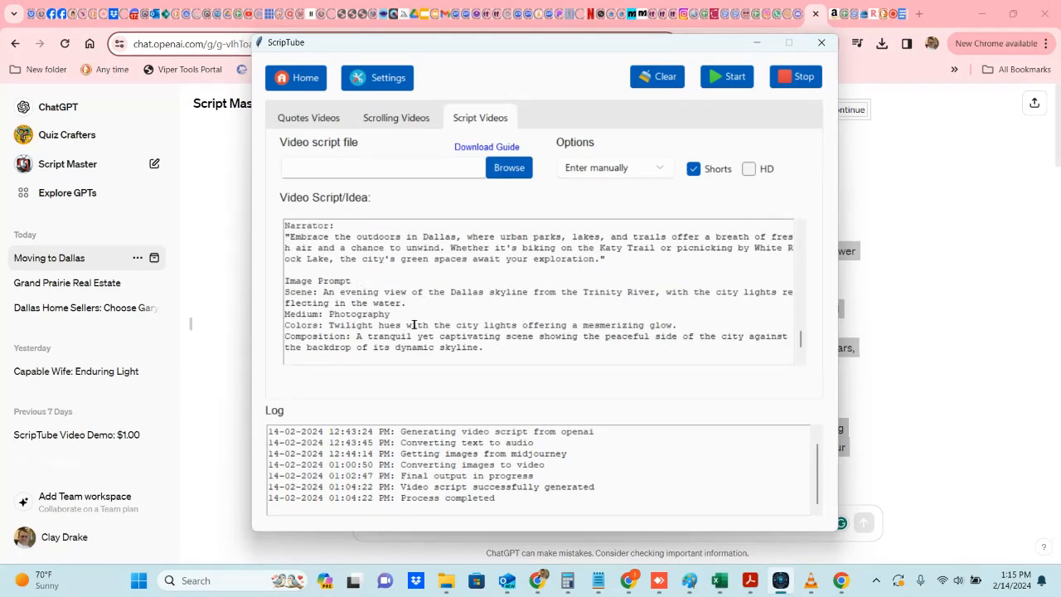
{"action": "scroll", "coordinate": [414, 280], "scroll_direction": "down", "scroll_amount": 2}
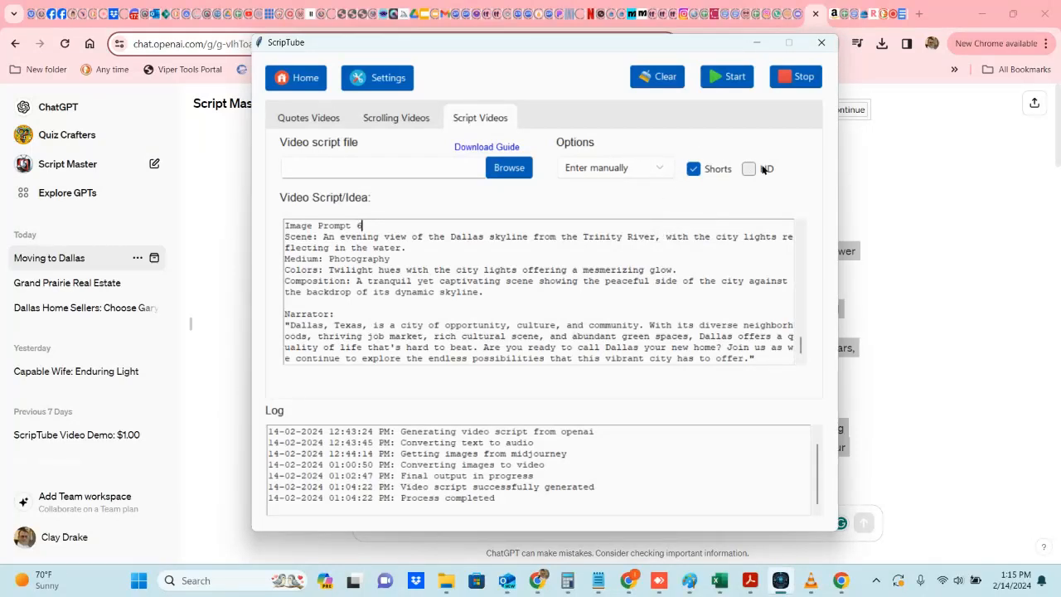
{"action": "left_click", "coordinate": [693, 170]}
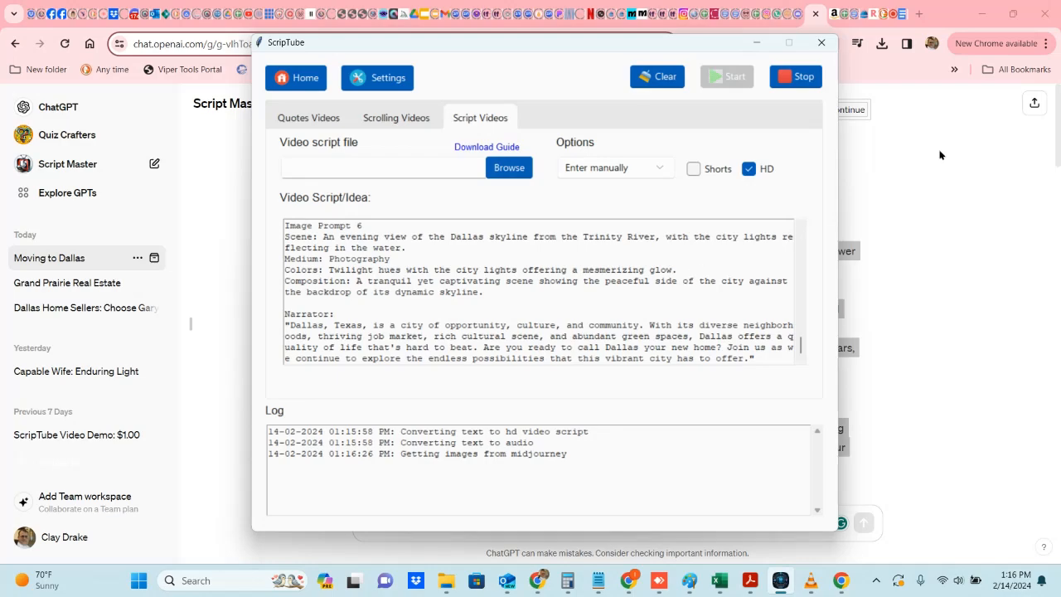
Step: Return to Script Master and ask: 'Logo for the city of Dallas, Texas "Welcome to Dallas, Texas" Sign. Please create that image'
{"action": "left_click", "coordinate": [976, 188]}
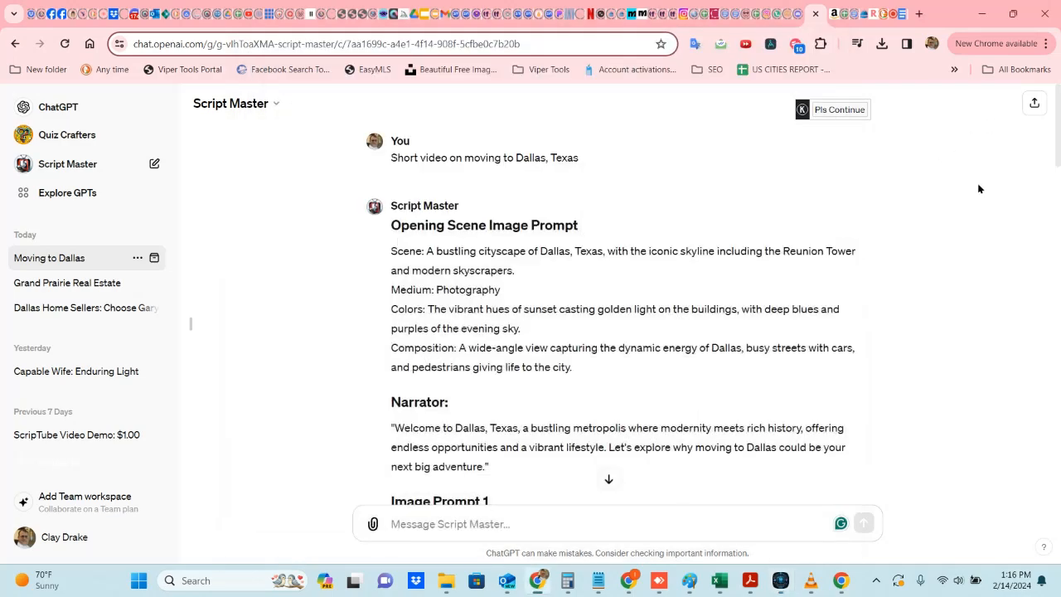
{"action": "left_click", "coordinate": [608, 479]}
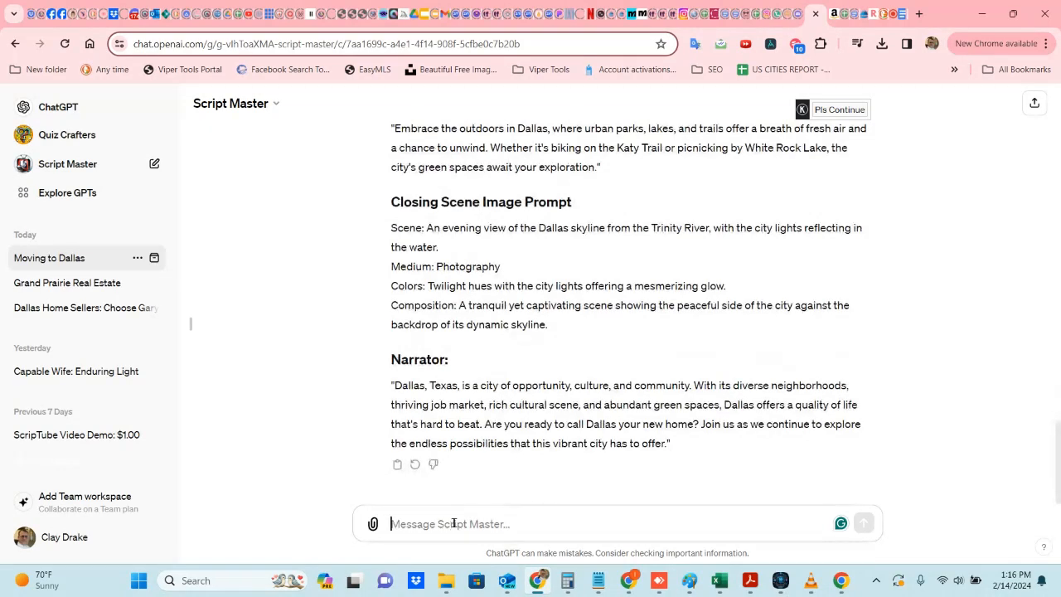
{"action": "type", "text": "Logo o"}
{"action": "key", "text": "BackSpace"}
{"action": "type", "text": "for the city of Dallas, Texas"}
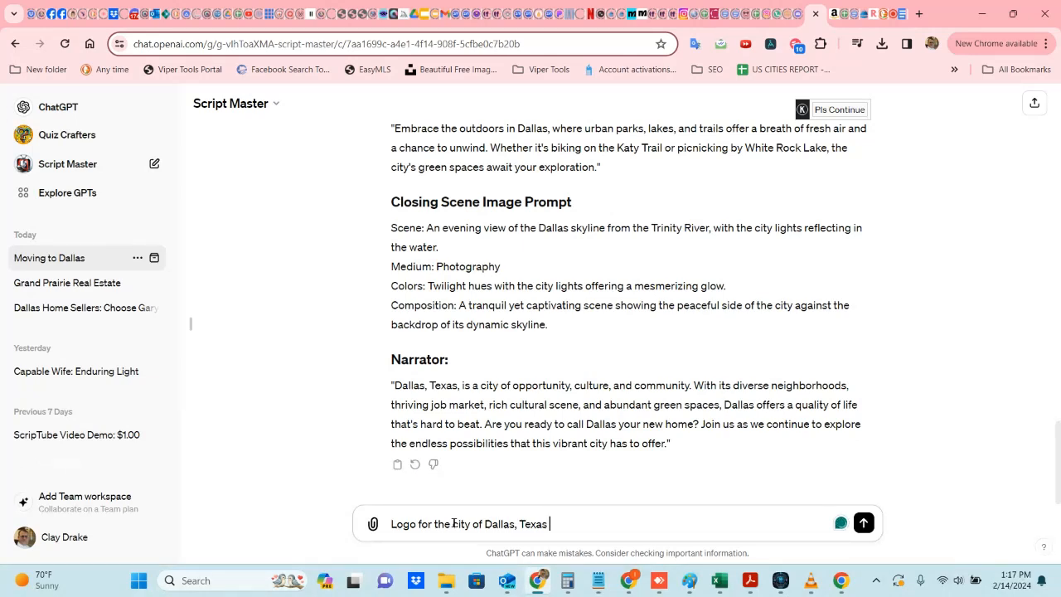
{"action": "type", "text": "W"}
{"action": "key", "text": "BackSpace"}
{"action": "type", "text": "\""}
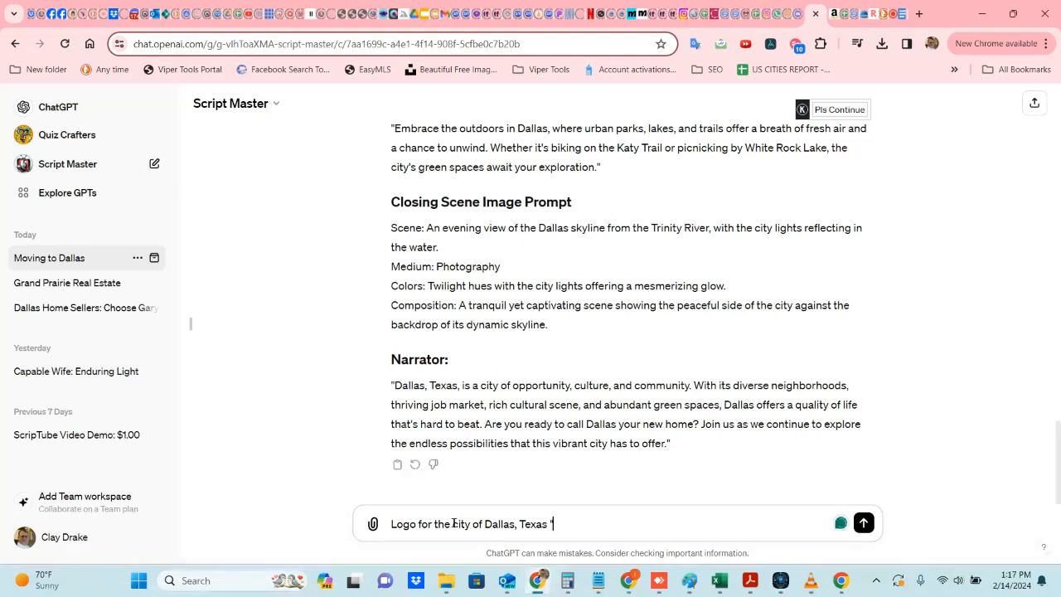
{"action": "type", "text": "Welcome"}
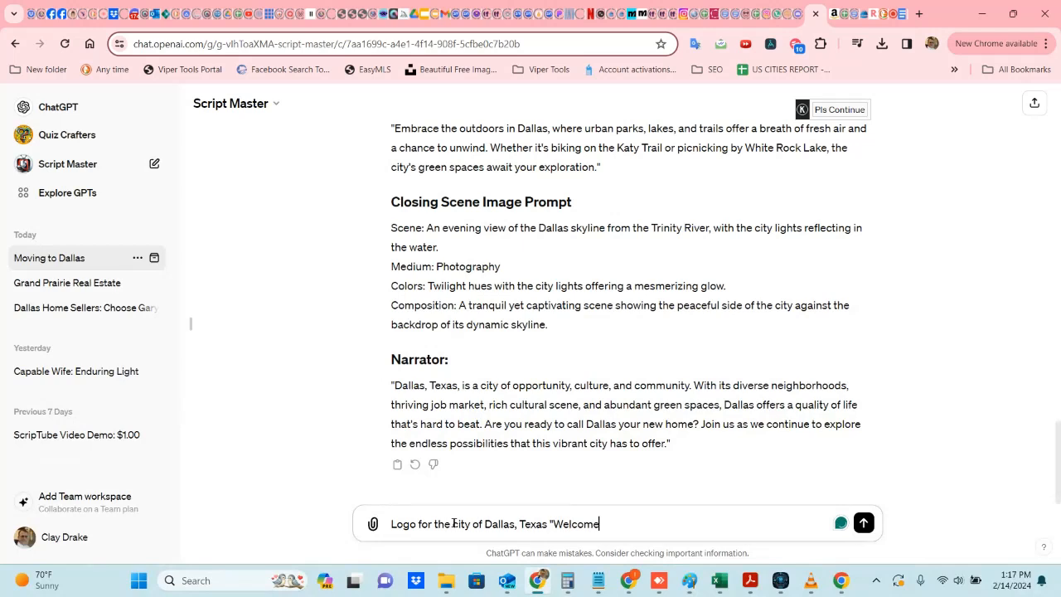
{"action": "type", "text": " to Dallas, Texas"}
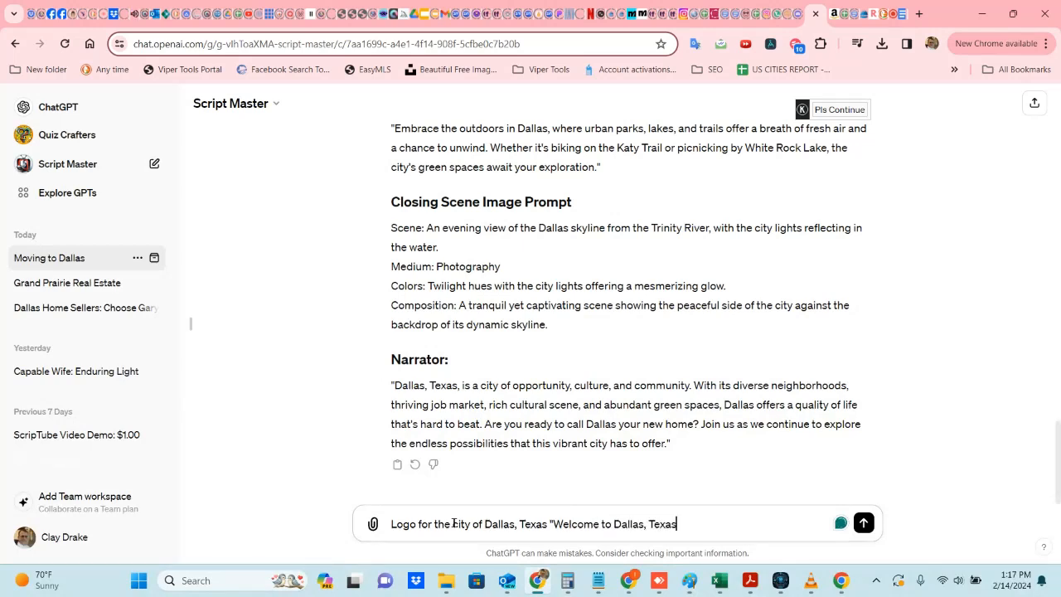
{"action": "type", "text": "\" Sign. Please create that image"}
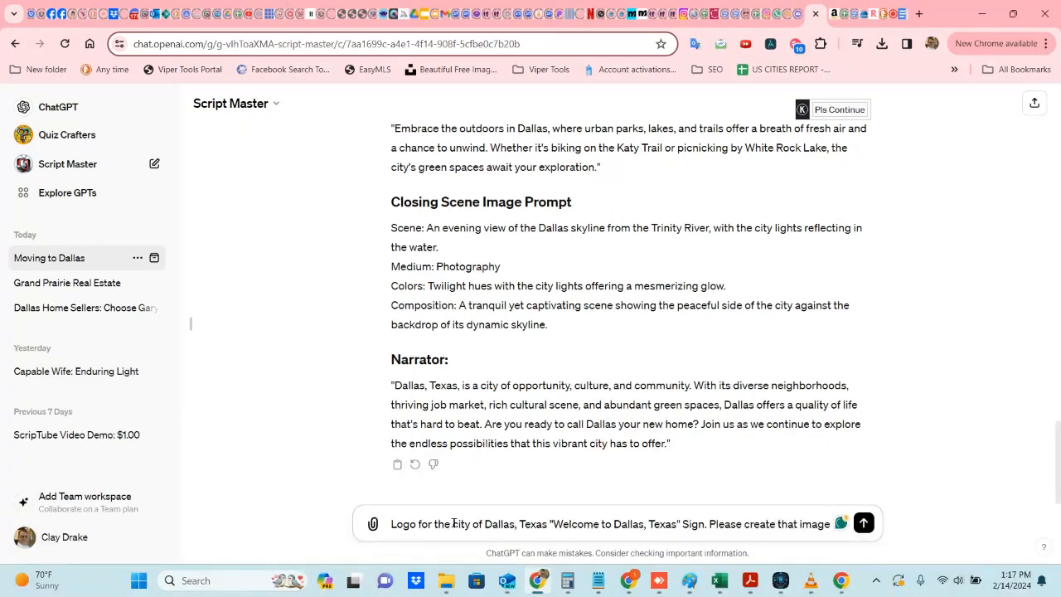
{"action": "key", "text": "Return"}
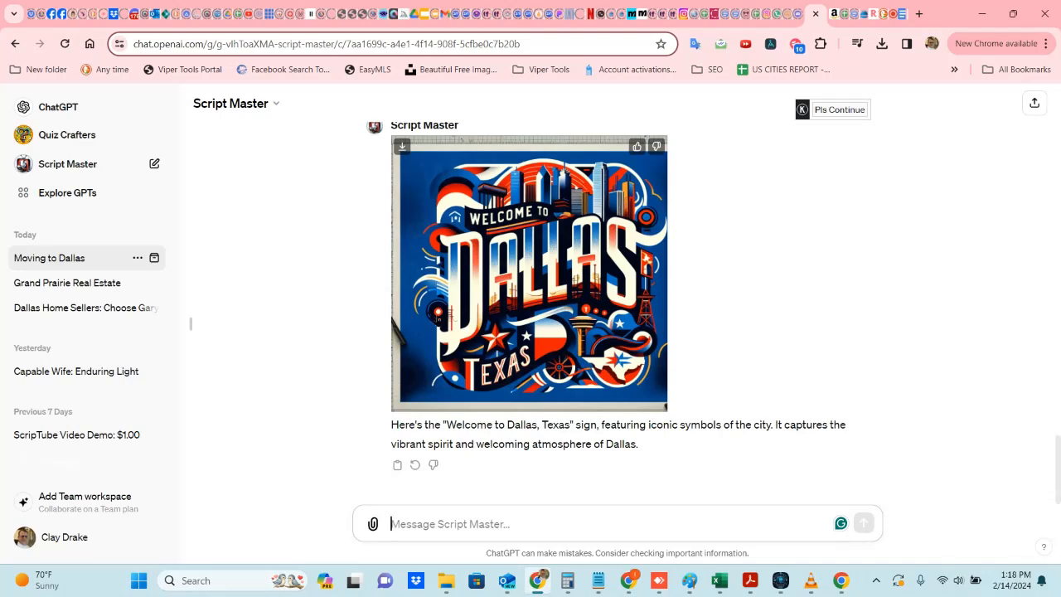
Step: Switch to the Midjourney tab and browse through the images generated for each prompt of the video
{"action": "left_click", "coordinate": [403, 20]}
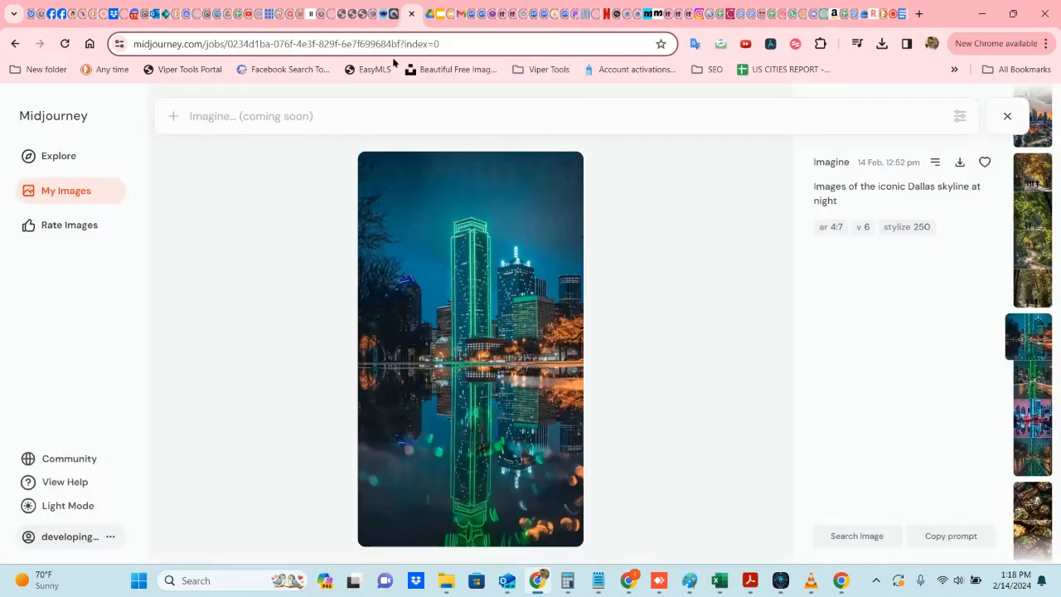
{"action": "scroll", "coordinate": [1031, 281], "scroll_direction": "down", "scroll_amount": 4}
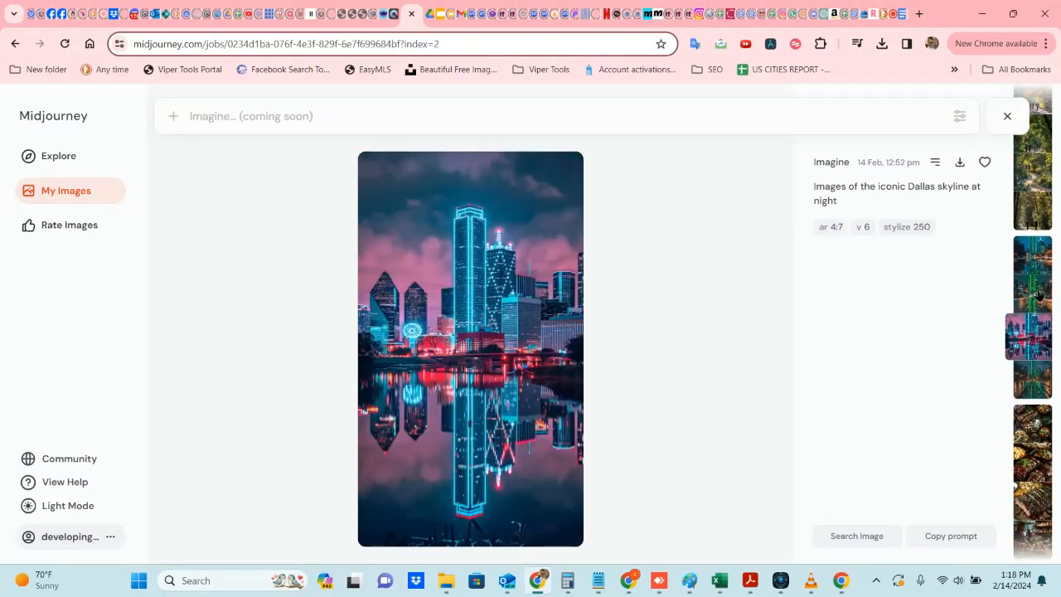
{"action": "scroll", "coordinate": [1032, 306], "scroll_direction": "down", "scroll_amount": 3}
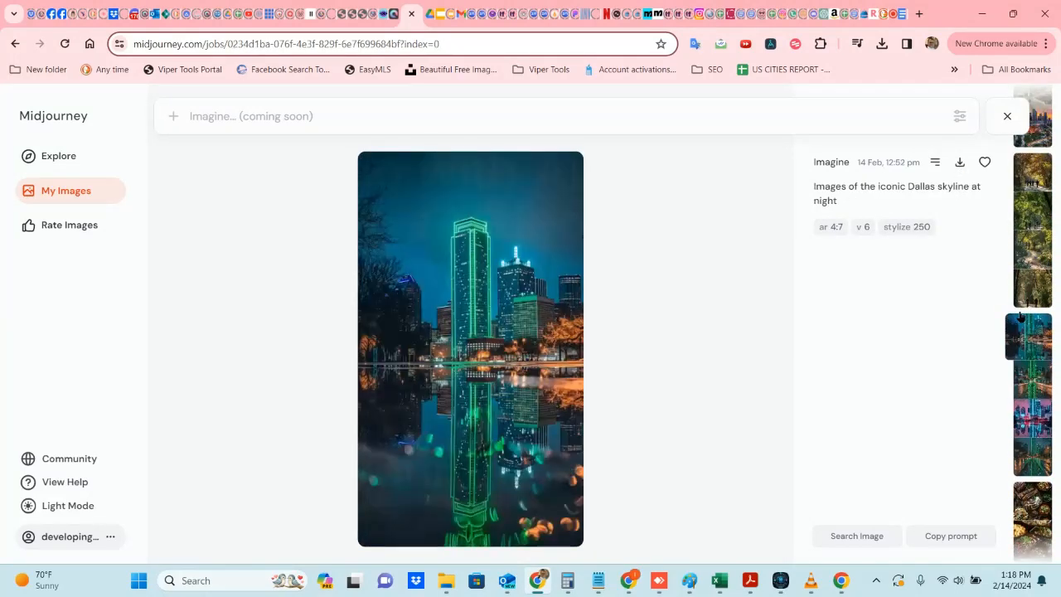
{"action": "scroll", "coordinate": [1021, 316], "scroll_direction": "up", "scroll_amount": 4}
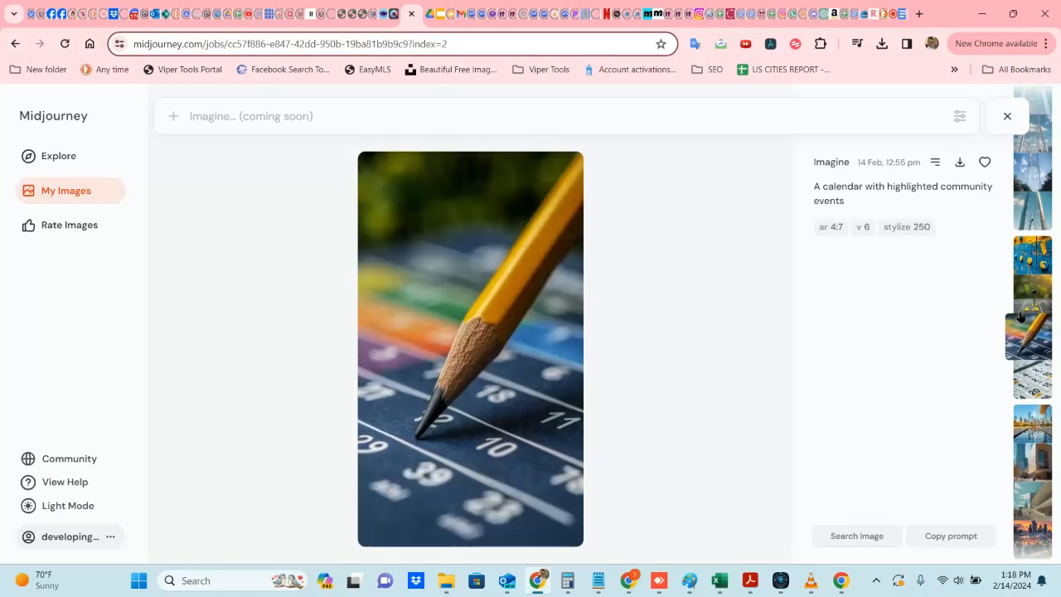
{"action": "scroll", "coordinate": [1021, 315], "scroll_direction": "up", "scroll_amount": 4}
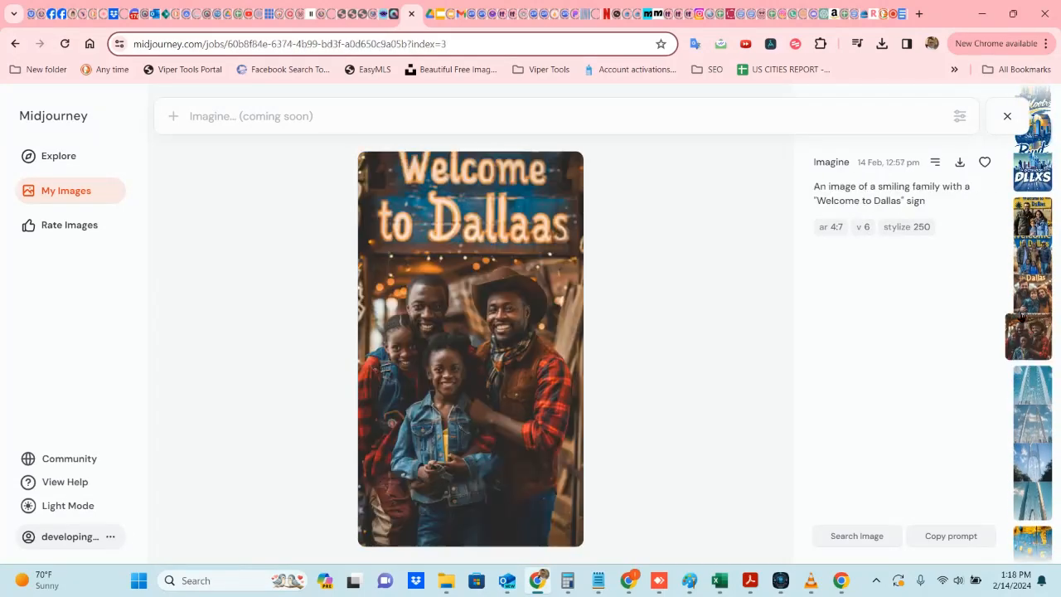
{"action": "scroll", "coordinate": [1021, 316], "scroll_direction": "up", "scroll_amount": 2}
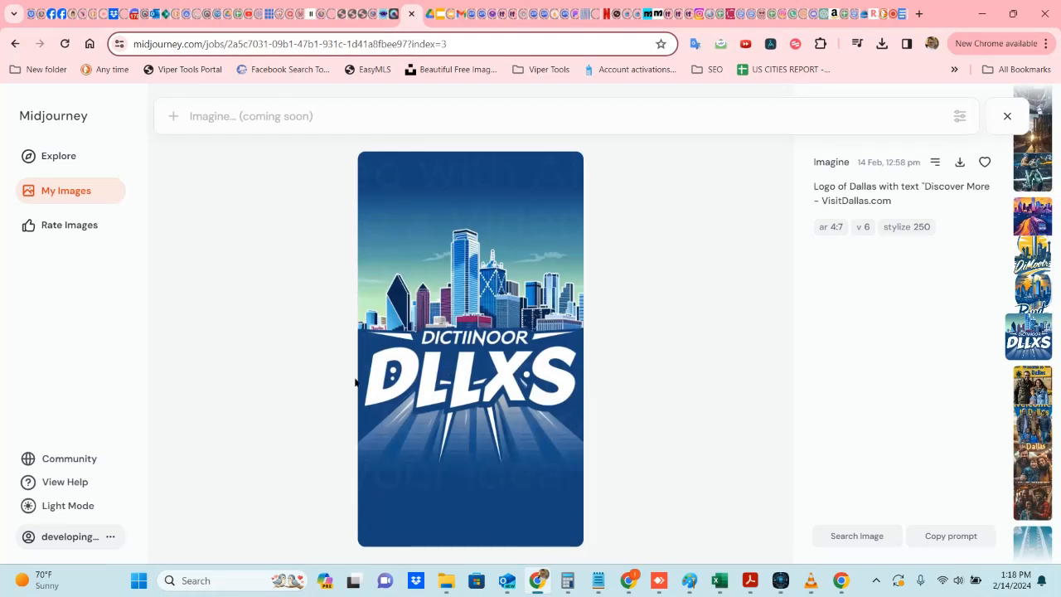
{"action": "scroll", "coordinate": [664, 340], "scroll_direction": "up", "scroll_amount": 2}
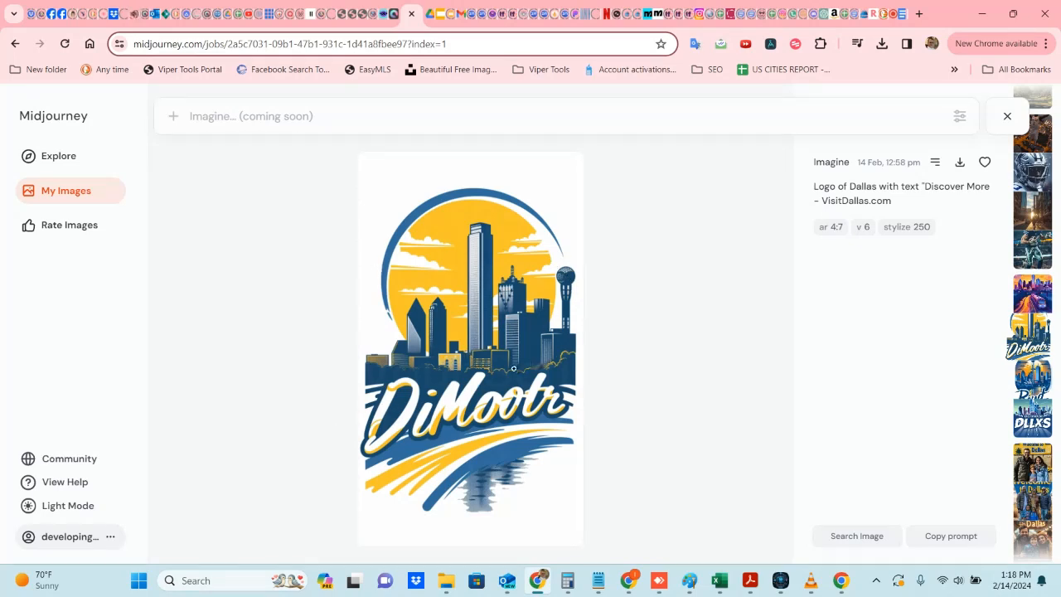
{"action": "scroll", "coordinate": [514, 368], "scroll_direction": "up", "scroll_amount": 1}
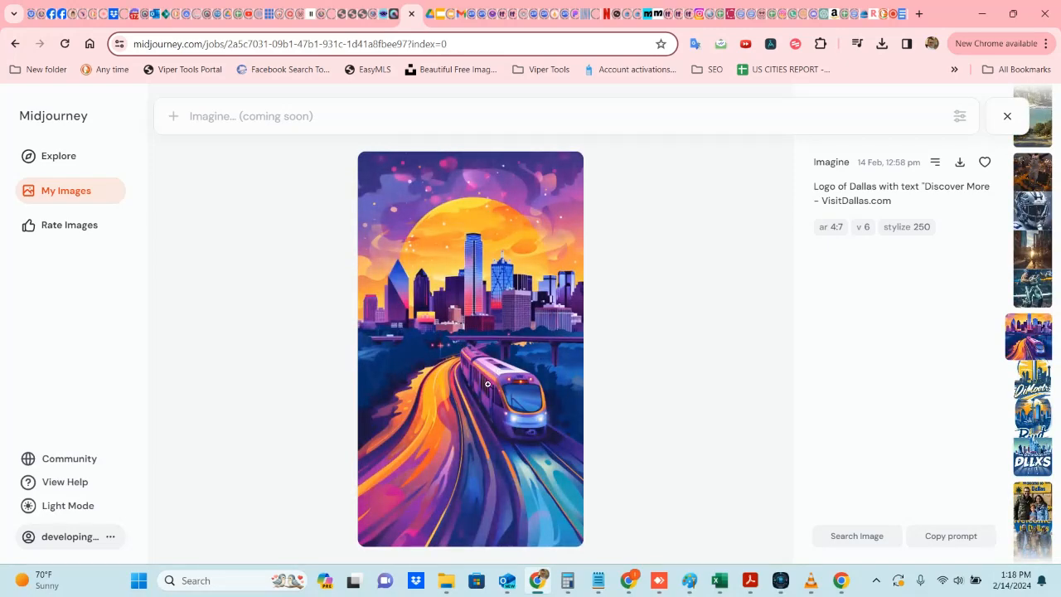
{"action": "scroll", "coordinate": [488, 384], "scroll_direction": "down", "scroll_amount": 2}
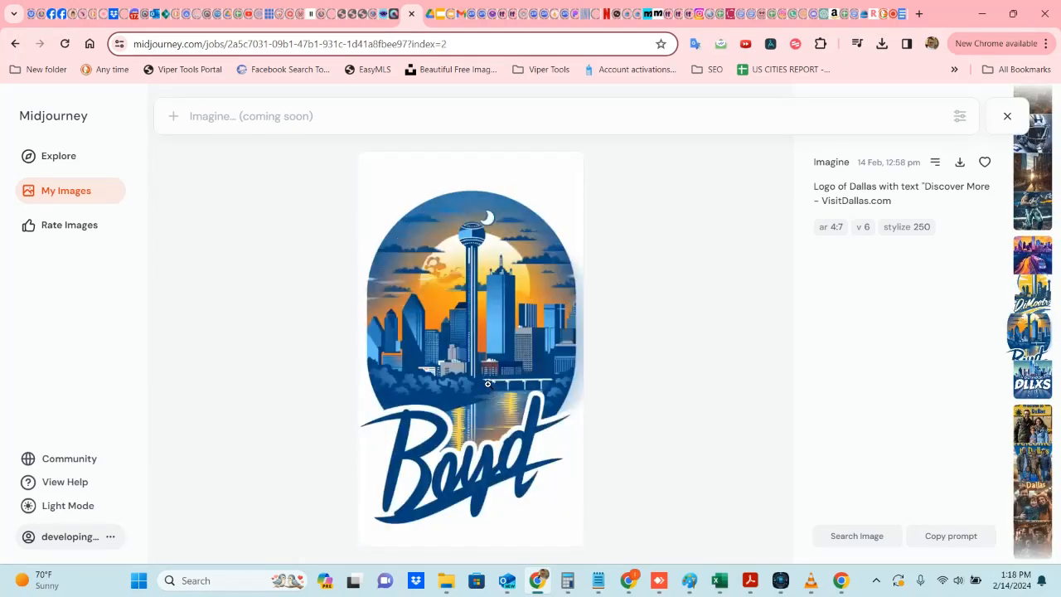
{"action": "scroll", "coordinate": [488, 384], "scroll_direction": "up", "scroll_amount": 1}
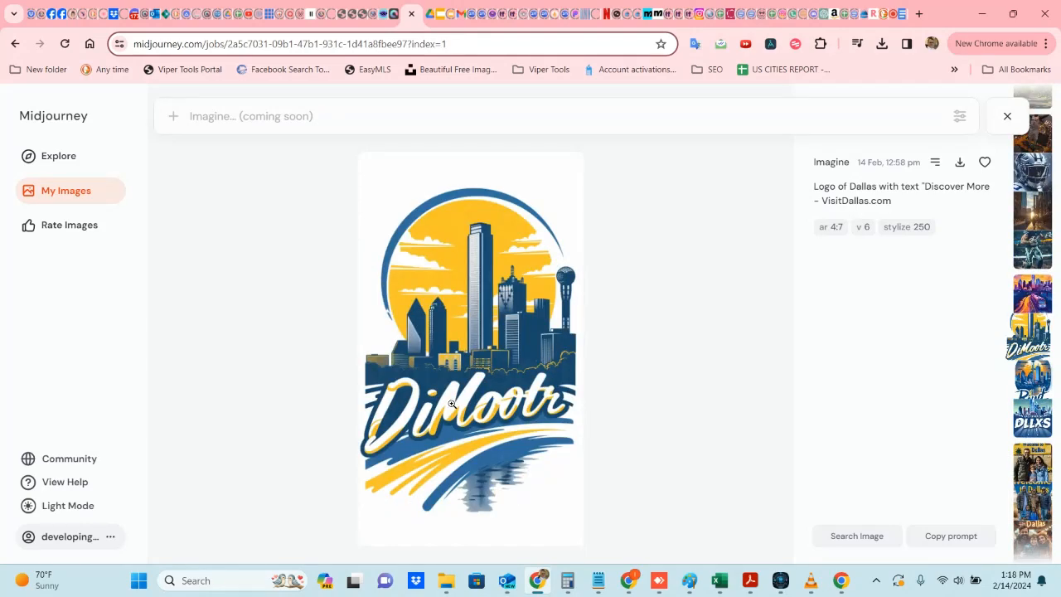
{"action": "scroll", "coordinate": [450, 403], "scroll_direction": "down", "scroll_amount": 1}
{"action": "scroll", "coordinate": [450, 404], "scroll_direction": "down", "scroll_amount": 1}
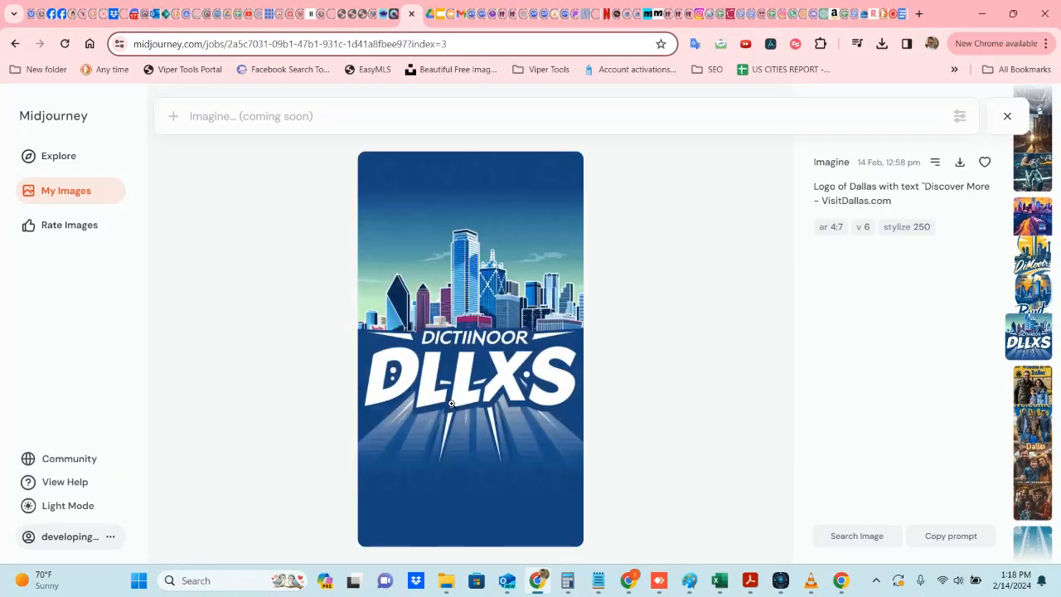
{"action": "scroll", "coordinate": [450, 403], "scroll_direction": "up", "scroll_amount": 4}
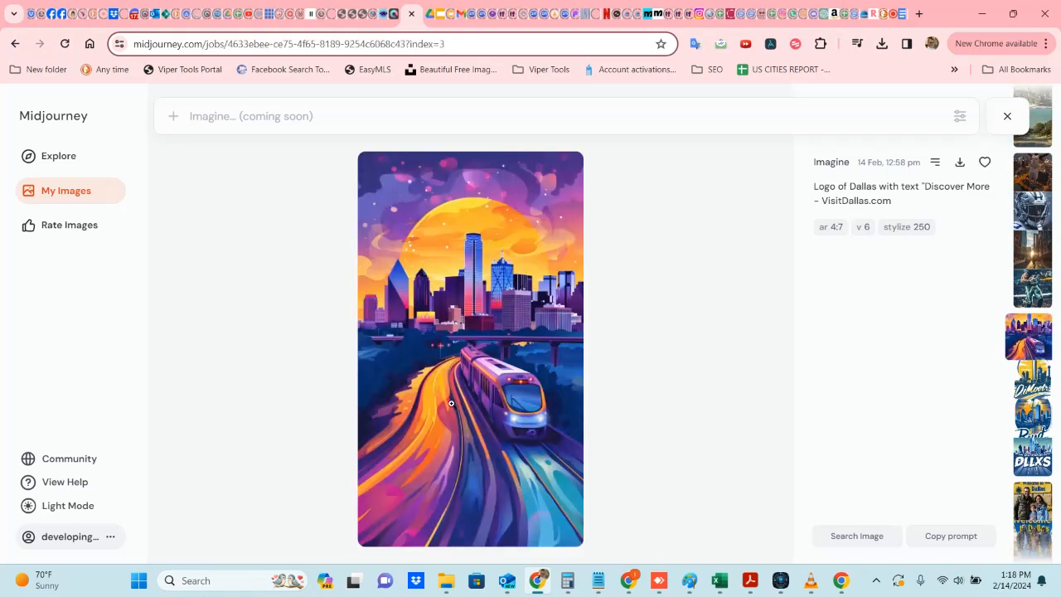
{"action": "scroll", "coordinate": [450, 403], "scroll_direction": "up", "scroll_amount": 1}
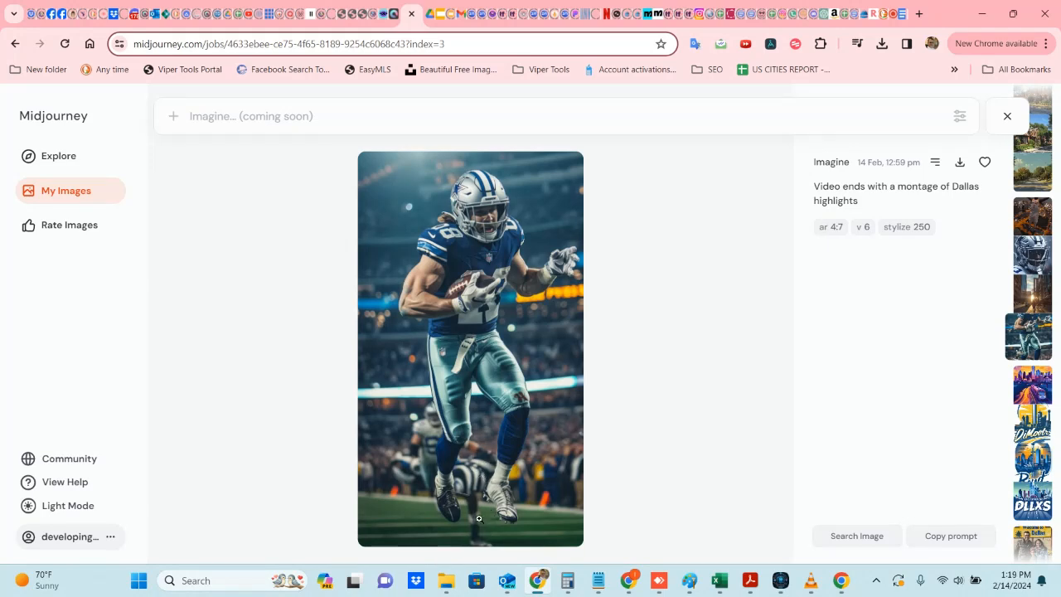
{"action": "scroll", "coordinate": [421, 434], "scroll_direction": "up", "scroll_amount": 2}
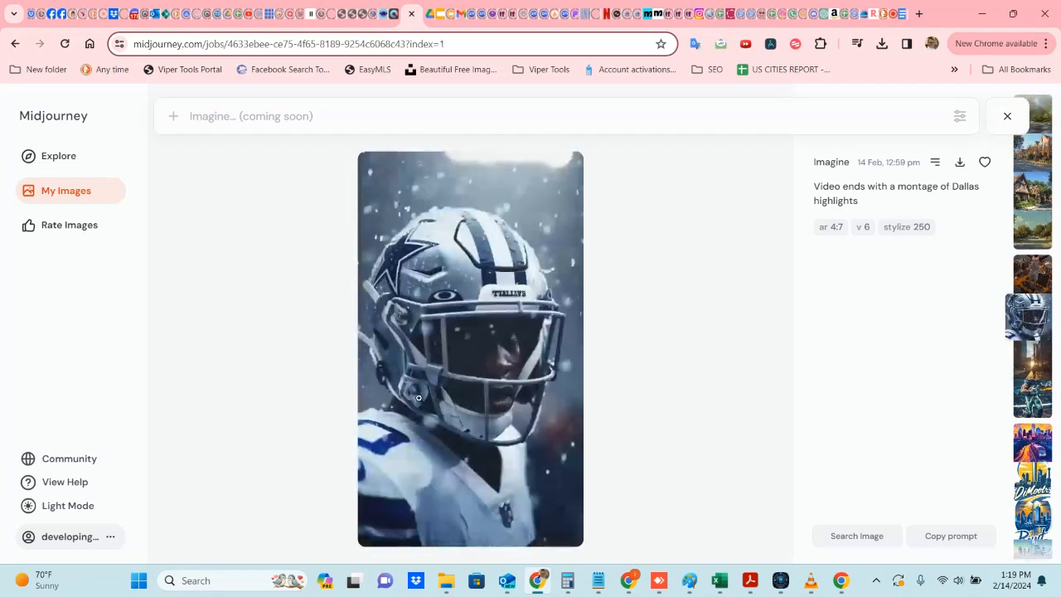
{"action": "scroll", "coordinate": [412, 401], "scroll_direction": "up", "scroll_amount": 1}
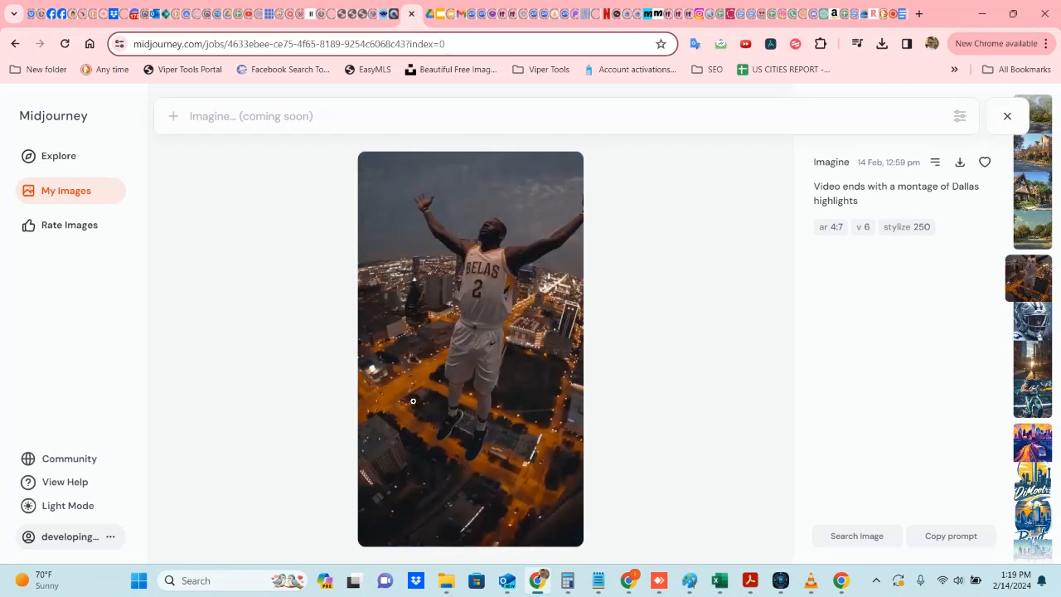
{"action": "scroll", "coordinate": [388, 366], "scroll_direction": "up", "scroll_amount": 1}
{"action": "scroll", "coordinate": [391, 369], "scroll_direction": "up", "scroll_amount": 1}
{"action": "key", "text": "Right"}
{"action": "key", "text": "Up"}
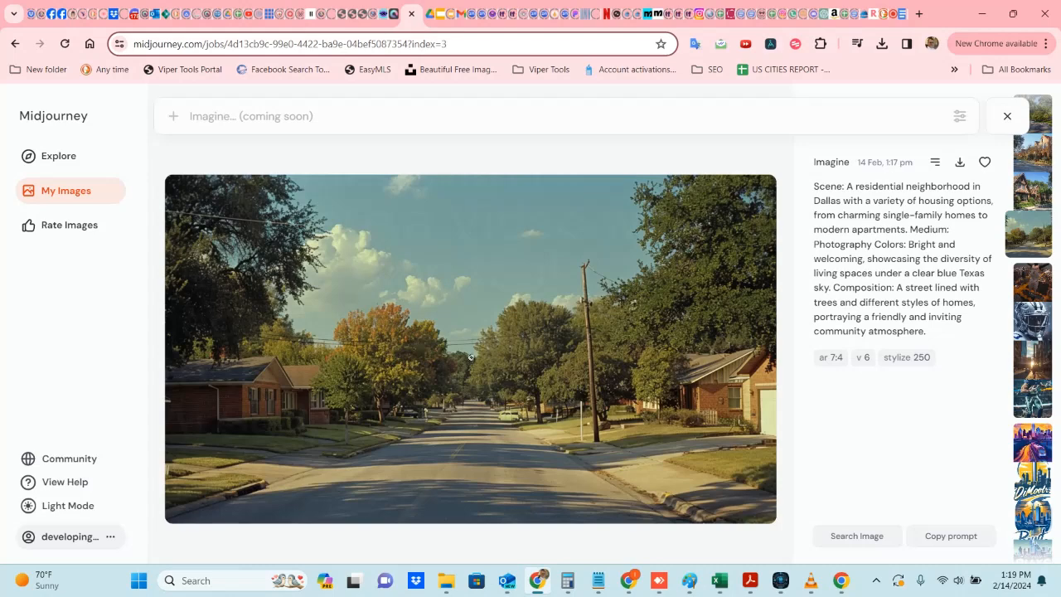
{"action": "key", "text": "Up"}
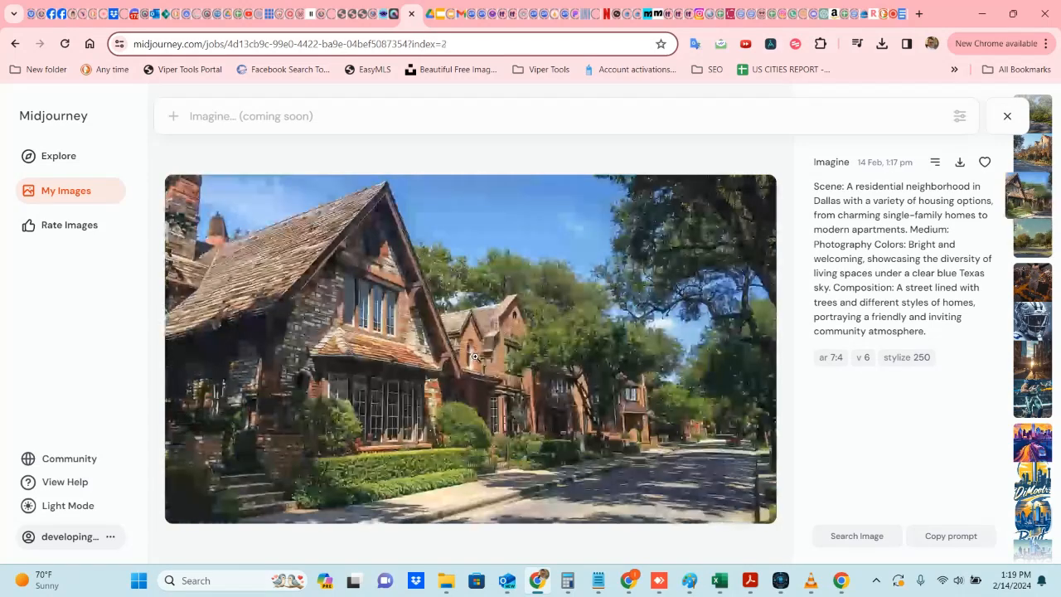
{"action": "key", "text": "Up"}
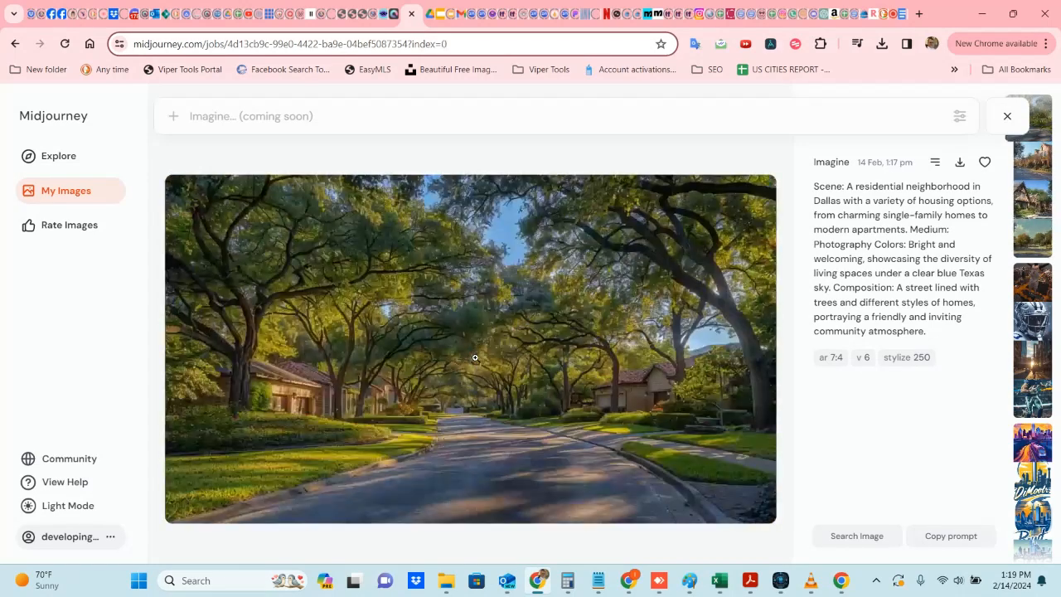
Step: Reload My Images, open the newest Dallas cityscape image, and review its variations
{"action": "left_click", "coordinate": [65, 44]}
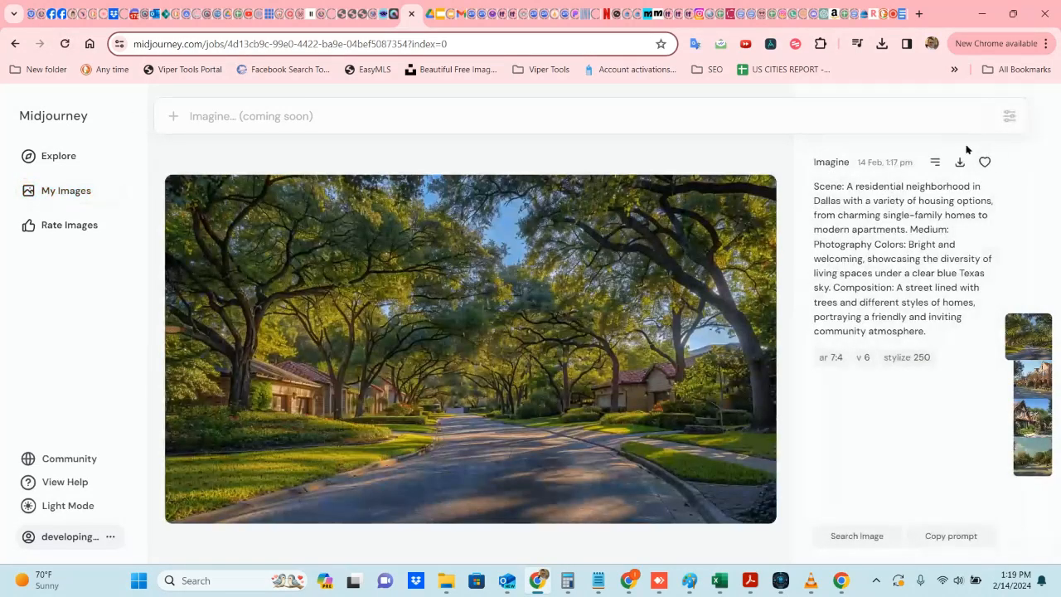
{"action": "left_click", "coordinate": [68, 206]}
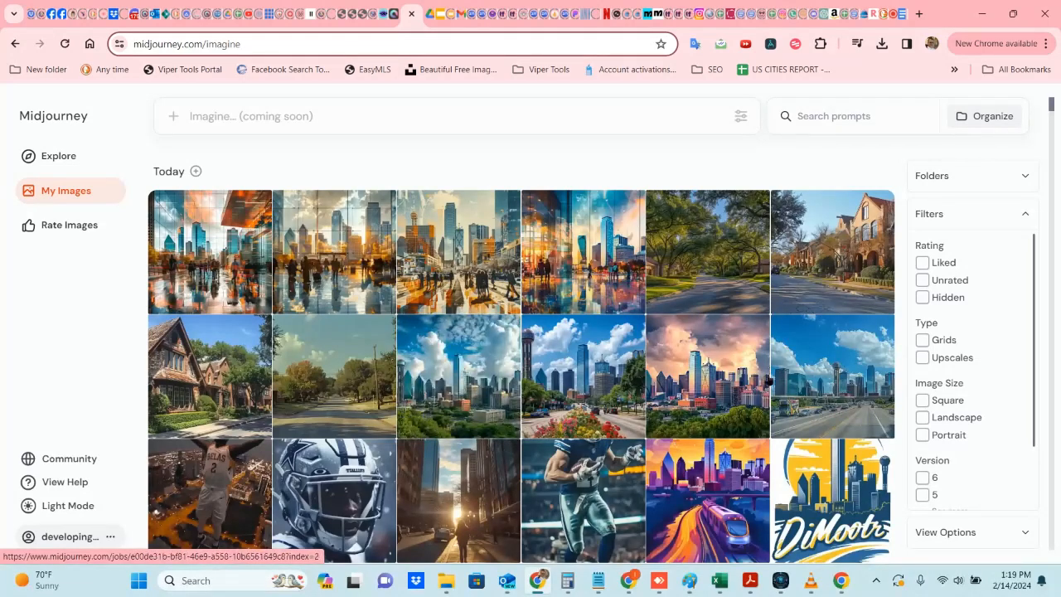
{"action": "left_click", "coordinate": [823, 378]}
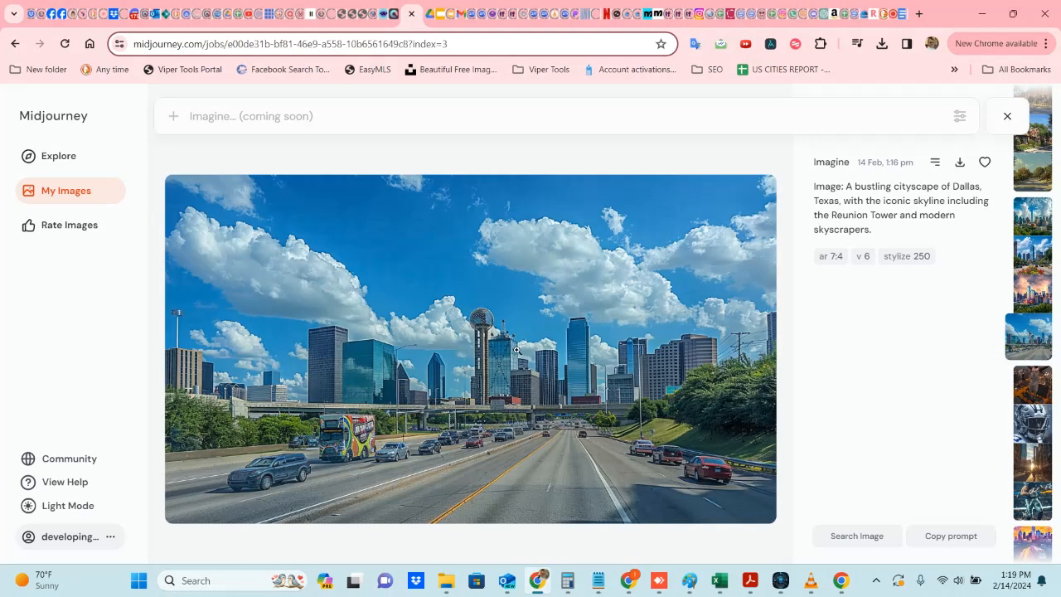
{"action": "scroll", "coordinate": [468, 443], "scroll_direction": "up", "scroll_amount": 1}
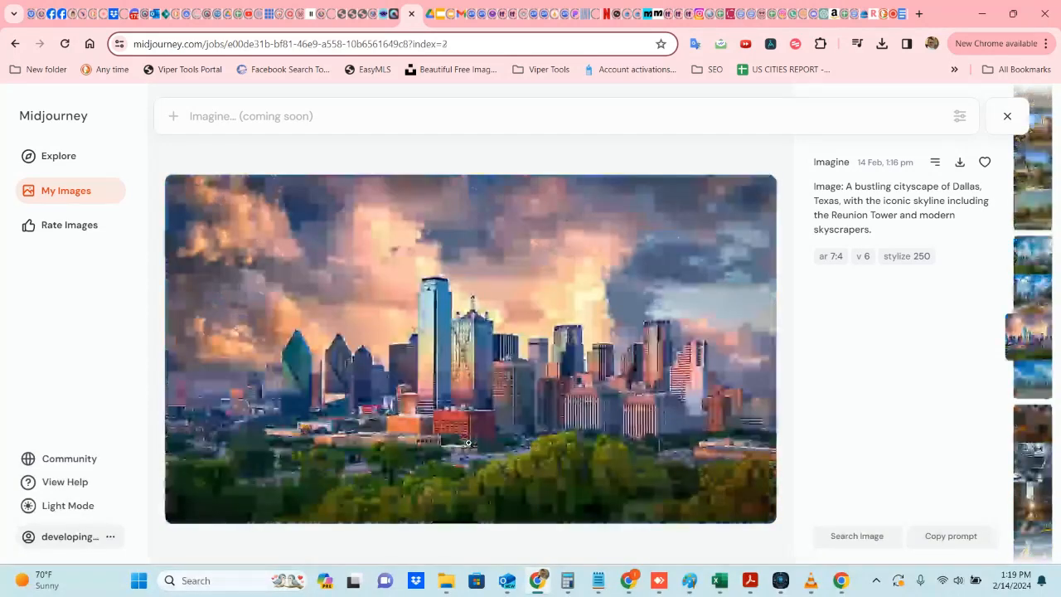
{"action": "scroll", "coordinate": [469, 448], "scroll_direction": "up", "scroll_amount": 1}
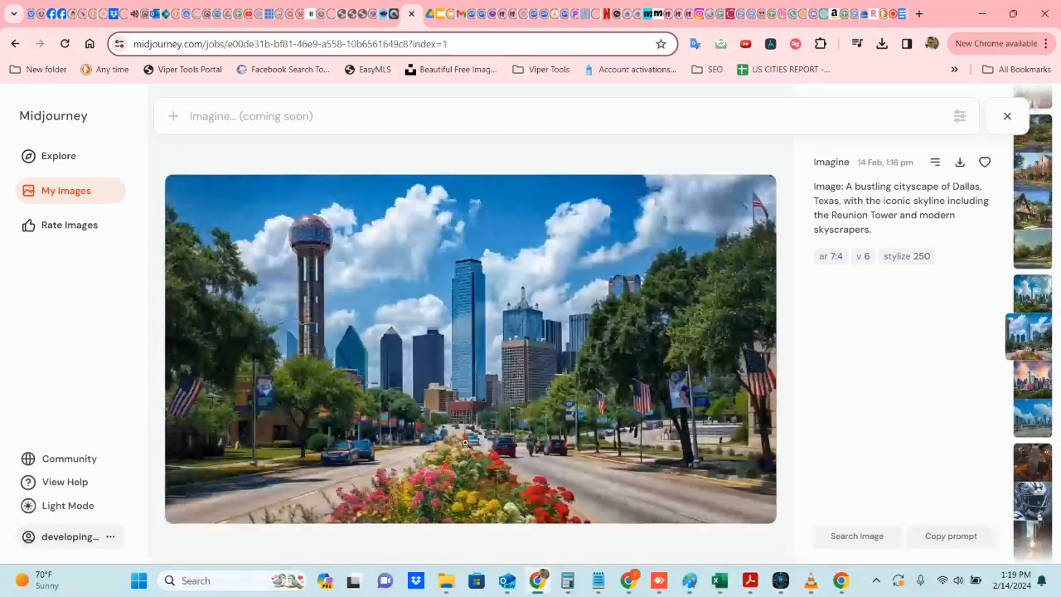
{"action": "scroll", "coordinate": [465, 443], "scroll_direction": "up", "scroll_amount": 1}
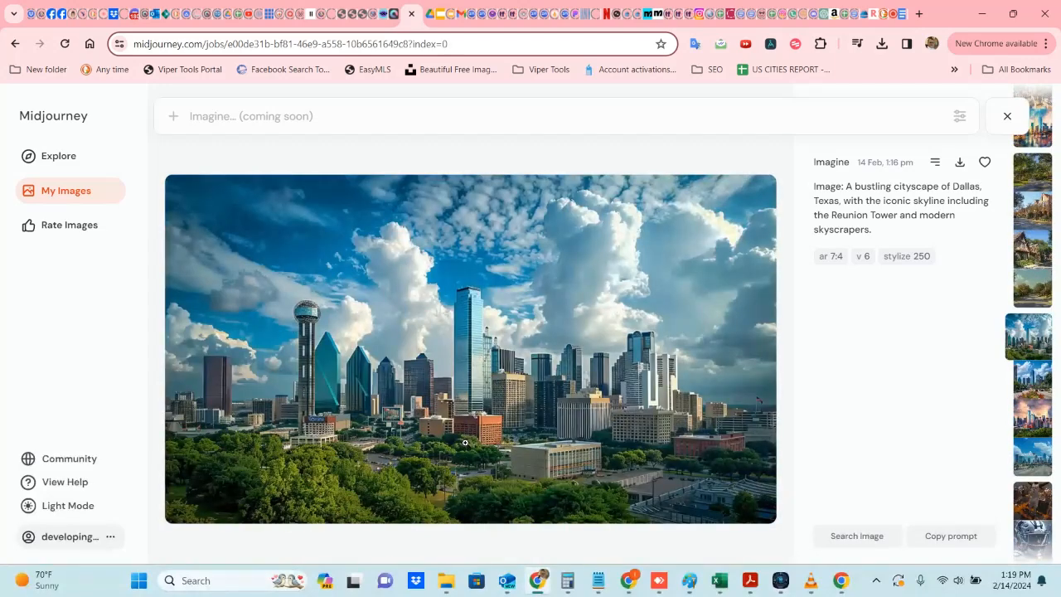
Step: Browse the generated images in the viewer, flip through the Dallas job market image's variations, and close the viewer
{"action": "scroll", "coordinate": [465, 443], "scroll_direction": "up", "scroll_amount": 1}
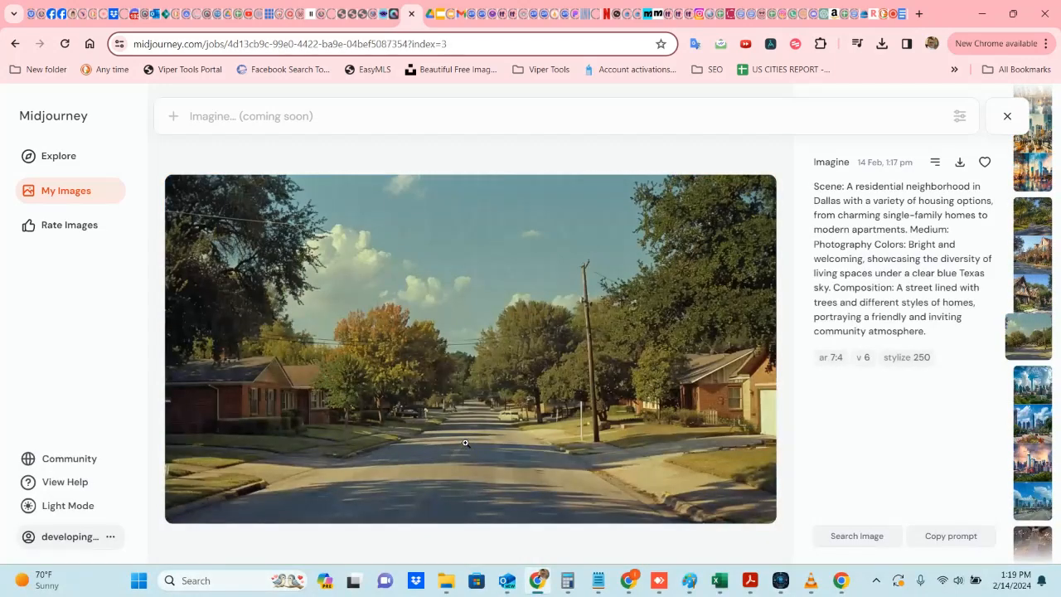
{"action": "scroll", "coordinate": [465, 442], "scroll_direction": "up", "scroll_amount": 1}
{"action": "scroll", "coordinate": [465, 443], "scroll_direction": "up", "scroll_amount": 3}
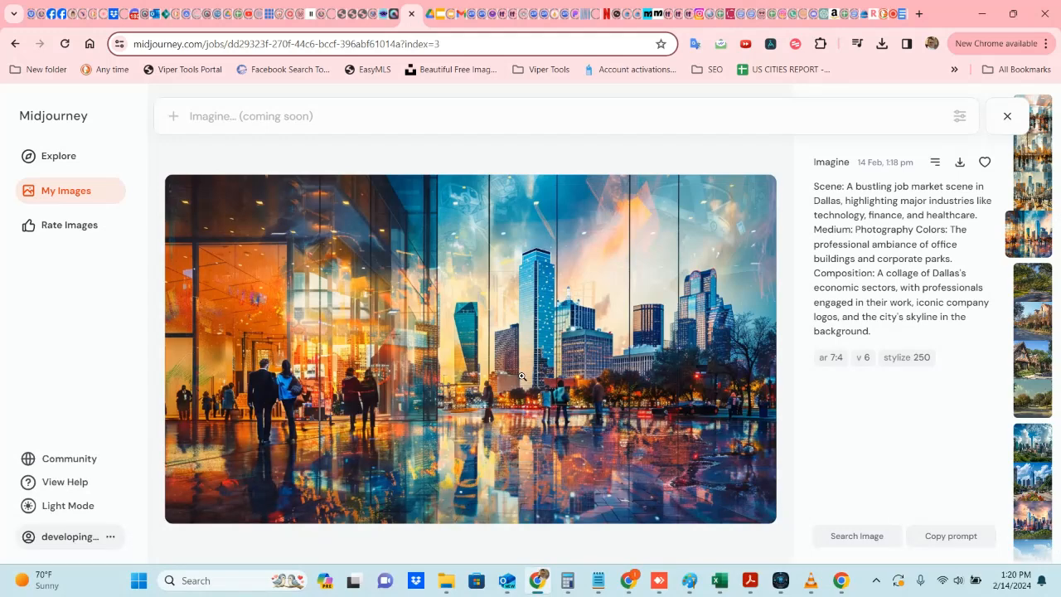
{"action": "key", "text": "Left"}
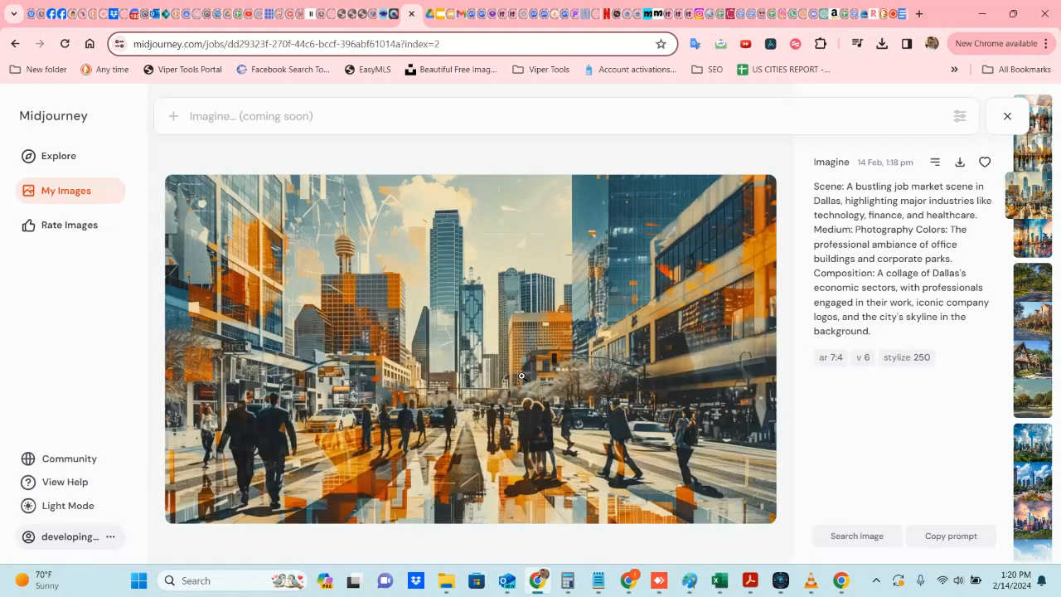
{"action": "key", "text": "Left"}
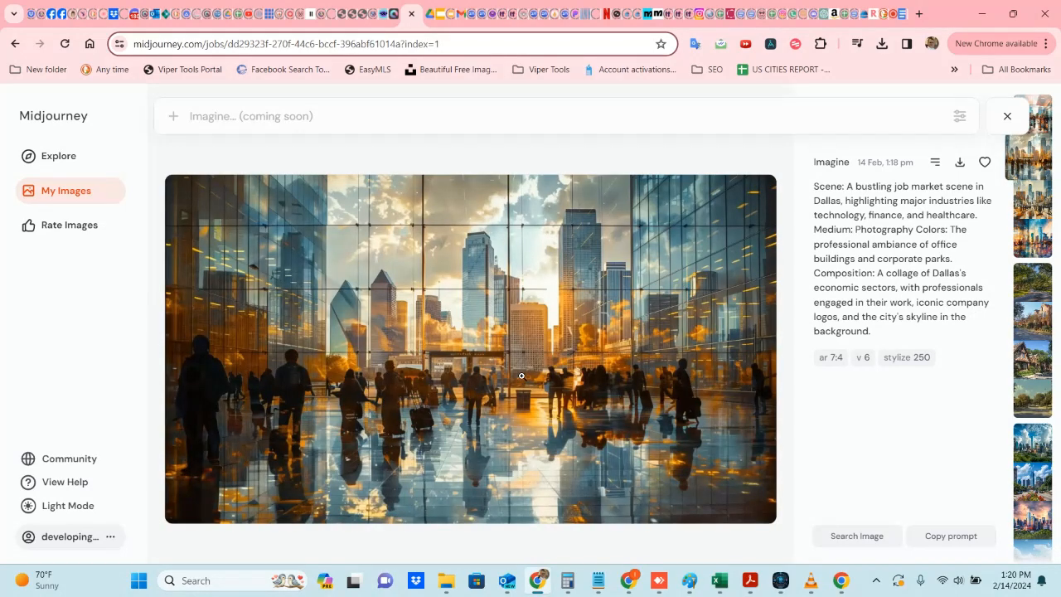
{"action": "key", "text": "Left"}
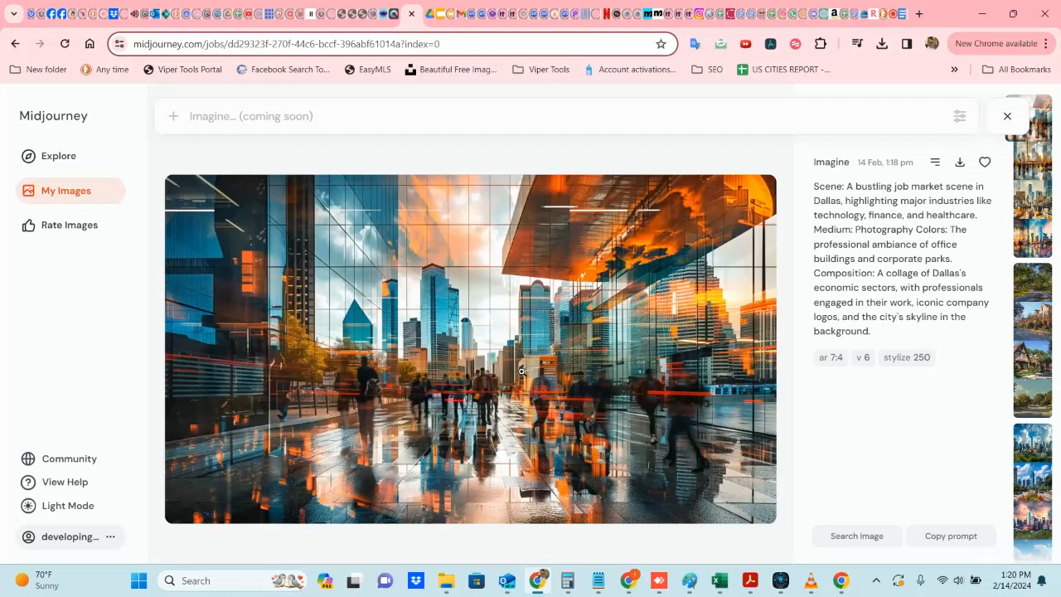
{"action": "left_click", "coordinate": [1007, 116]}
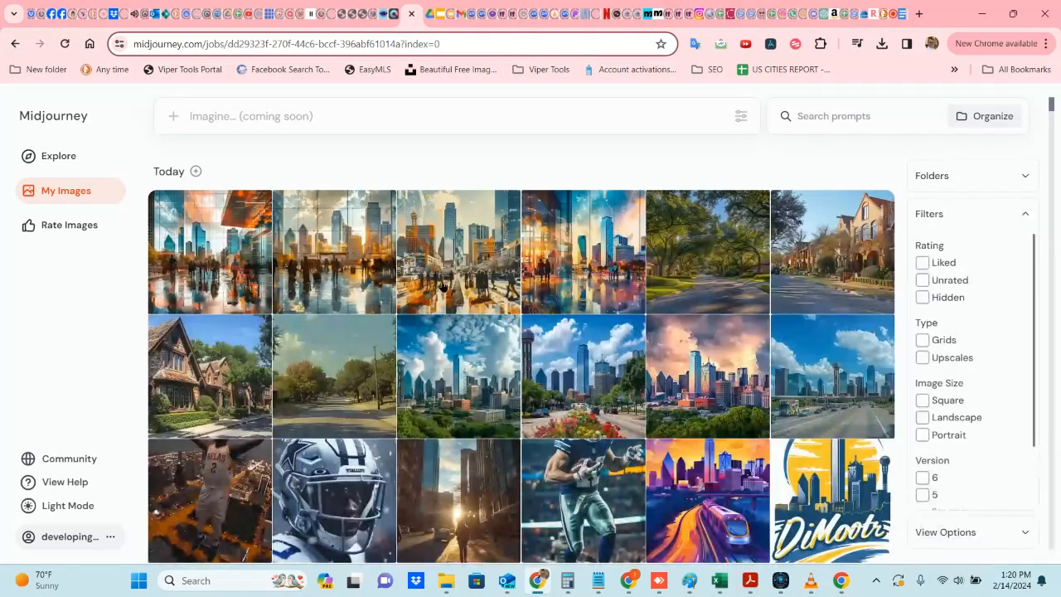
Step: Reload My Images, open the newest cultural hotspots image, and review its variations
{"action": "left_click", "coordinate": [65, 43]}
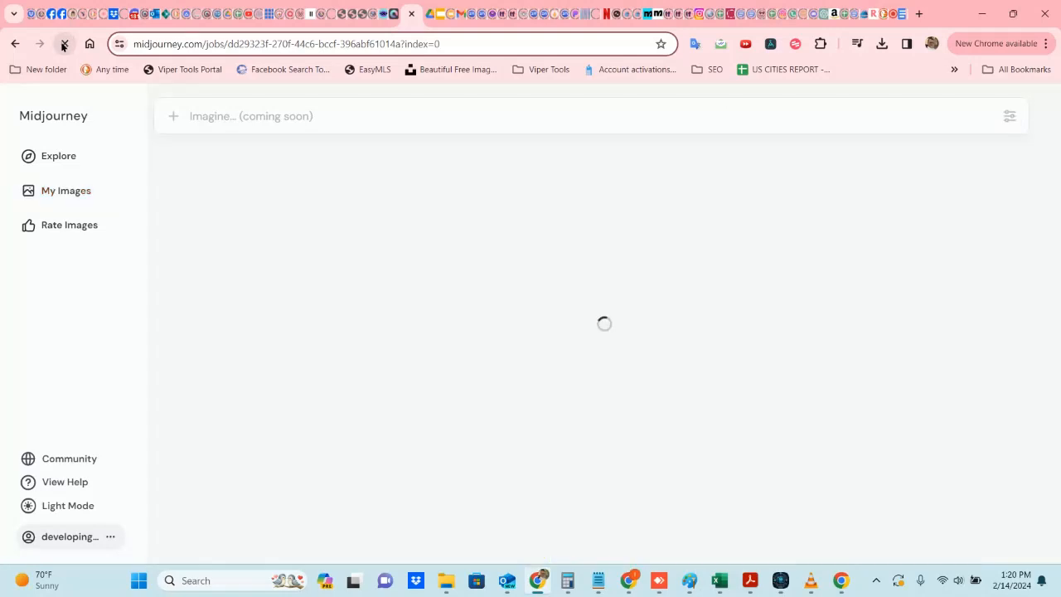
{"action": "left_click", "coordinate": [90, 192]}
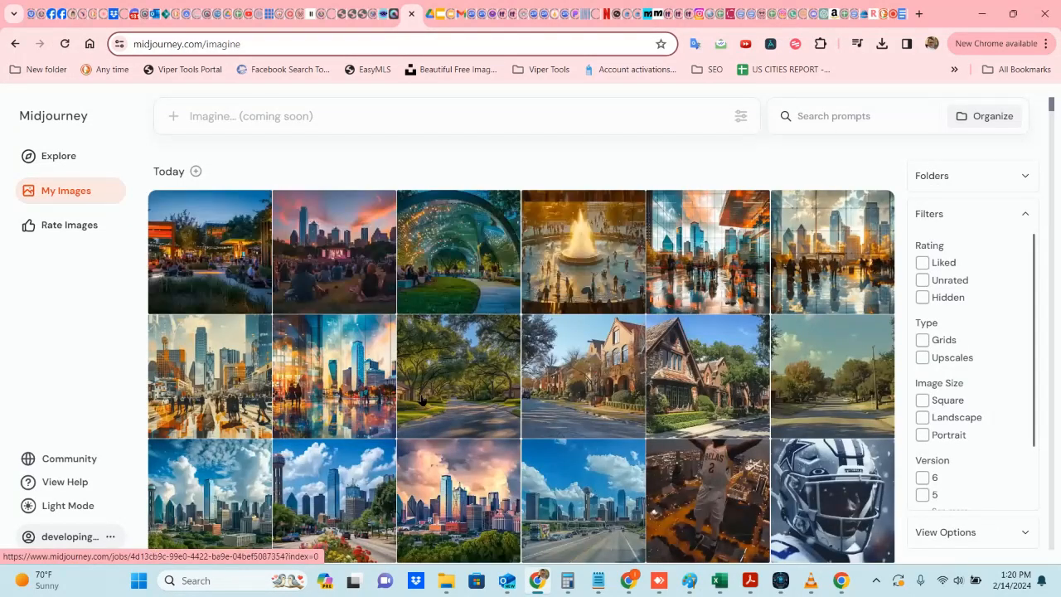
{"action": "left_click", "coordinate": [603, 255]}
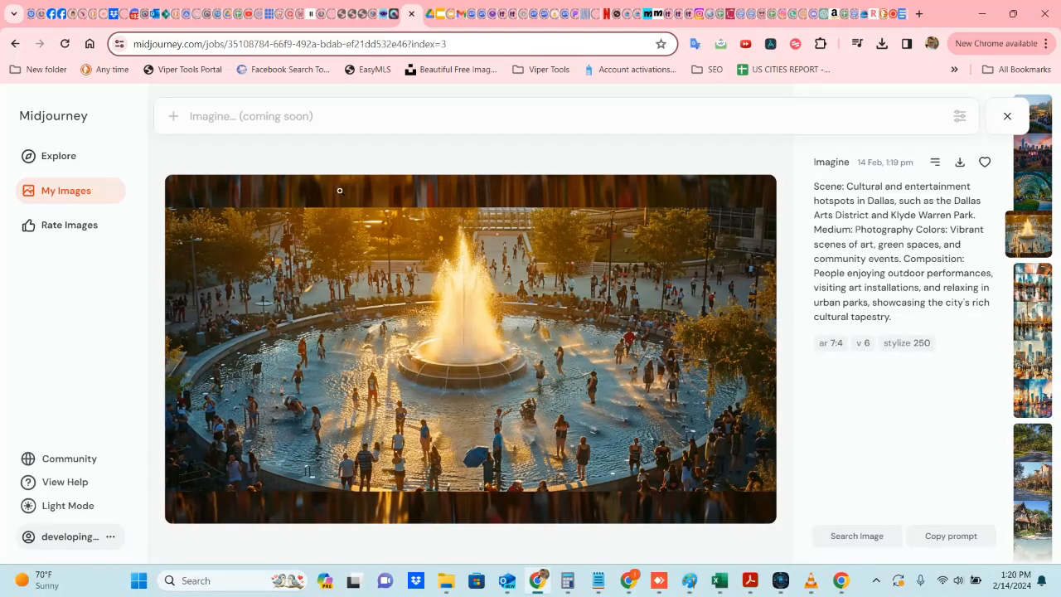
{"action": "key", "text": "Left"}
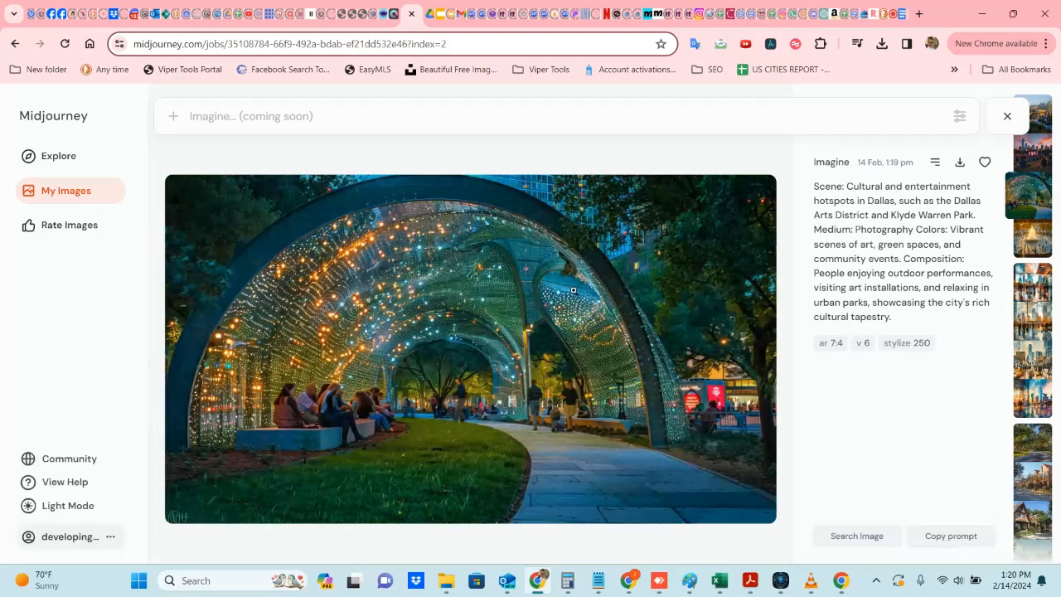
{"action": "key", "text": "Left"}
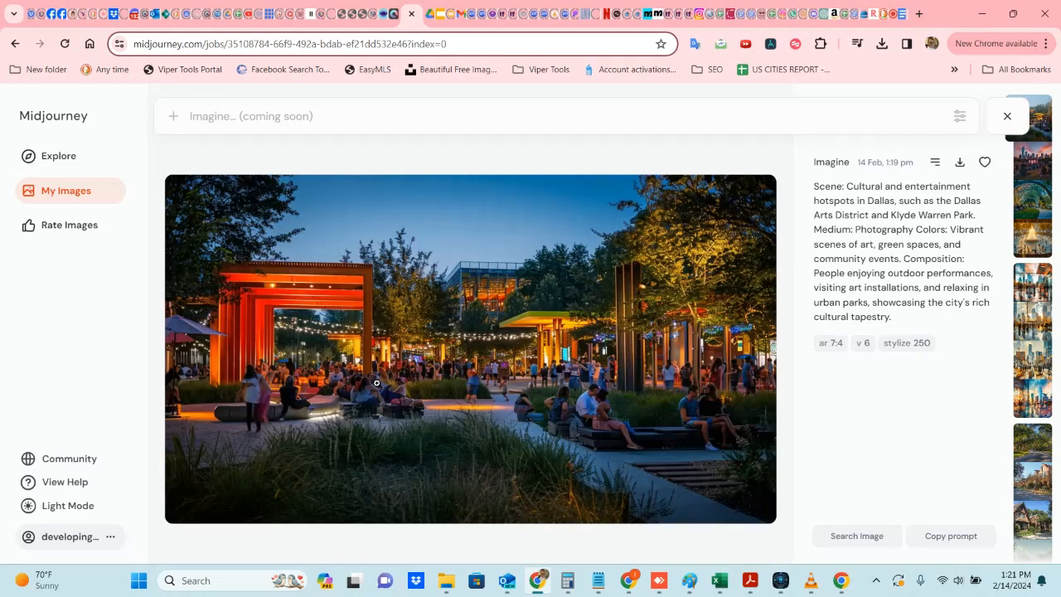
Step: Close the viewer, reload My Images, open the newest dining and shopping districts image, and browse its variations
{"action": "left_click", "coordinate": [1008, 116]}
{"action": "left_click", "coordinate": [65, 43]}
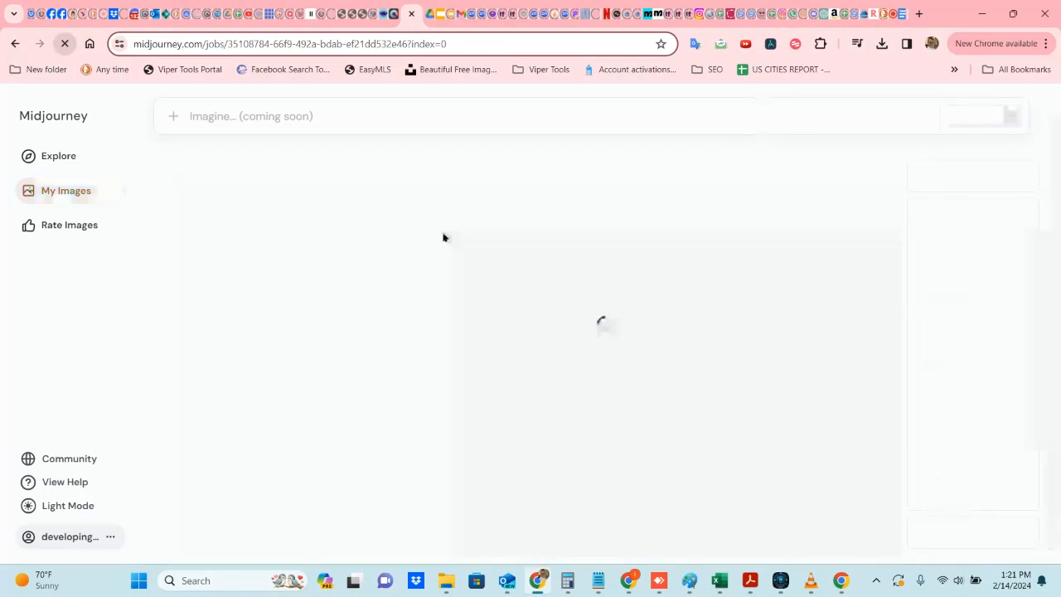
{"action": "left_click", "coordinate": [74, 190]}
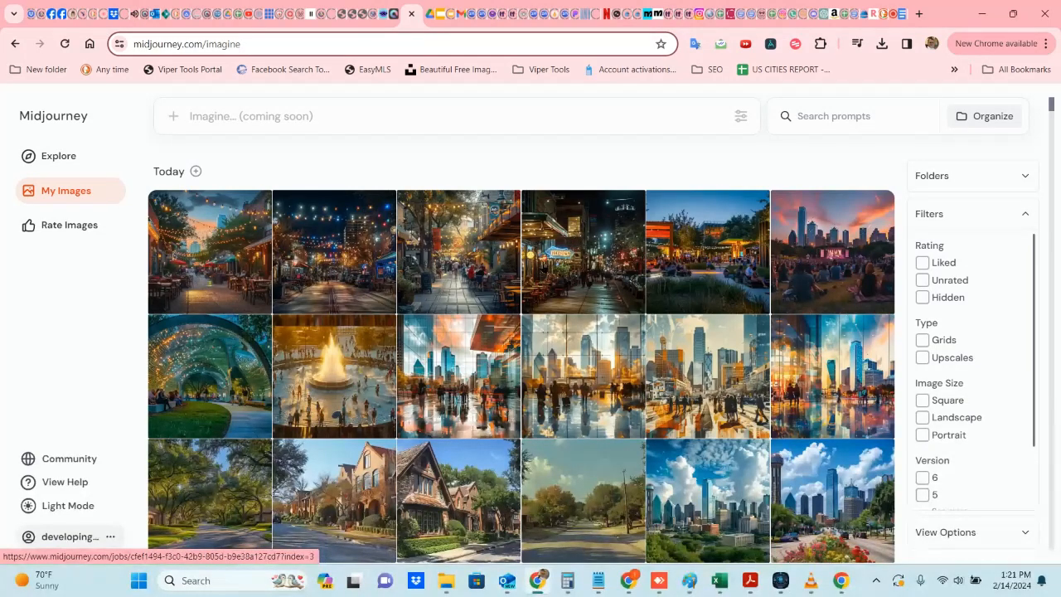
{"action": "left_click", "coordinate": [562, 264]}
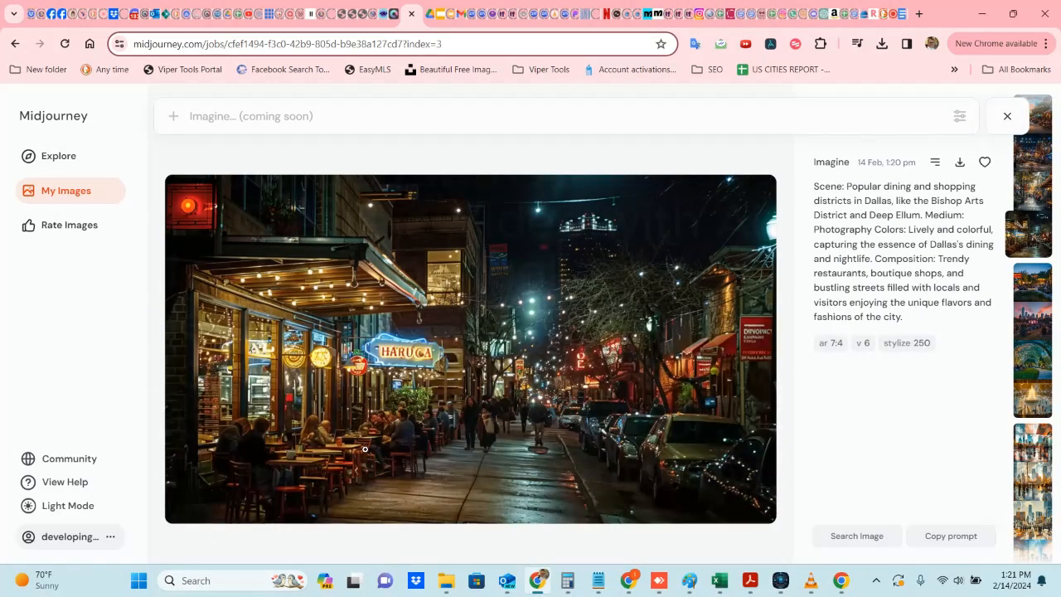
{"action": "key", "text": "Left"}
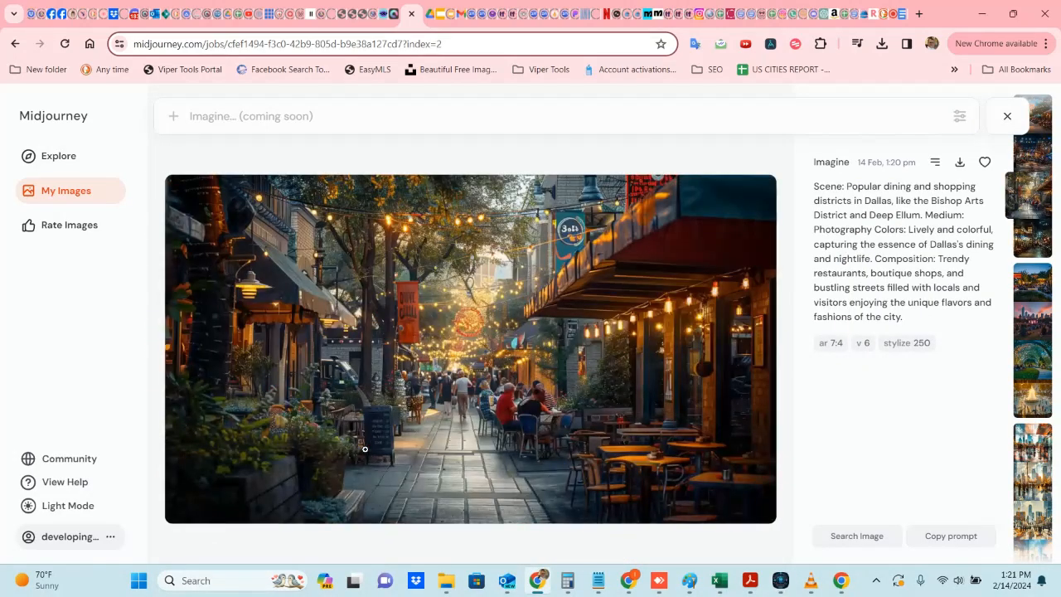
{"action": "key", "text": "Left"}
{"action": "key", "text": "Left"}
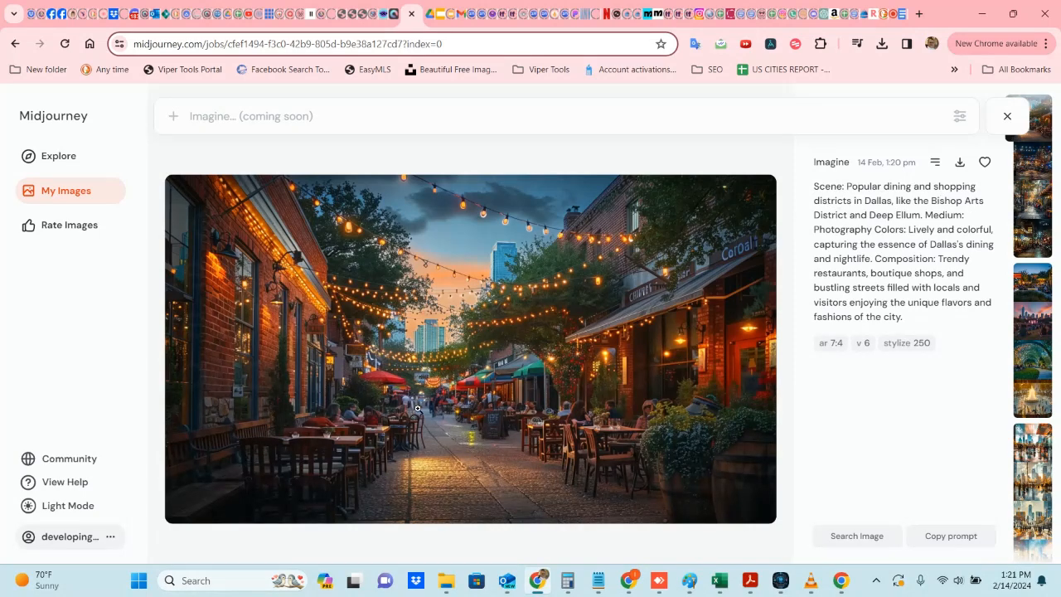
{"action": "key", "text": "Right"}
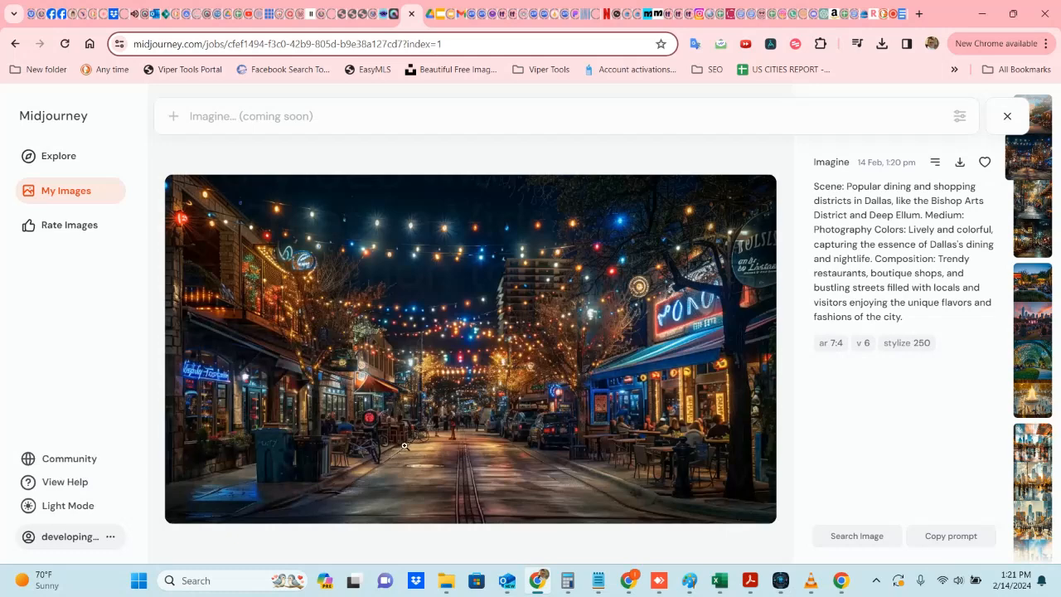
{"action": "key", "text": "Left"}
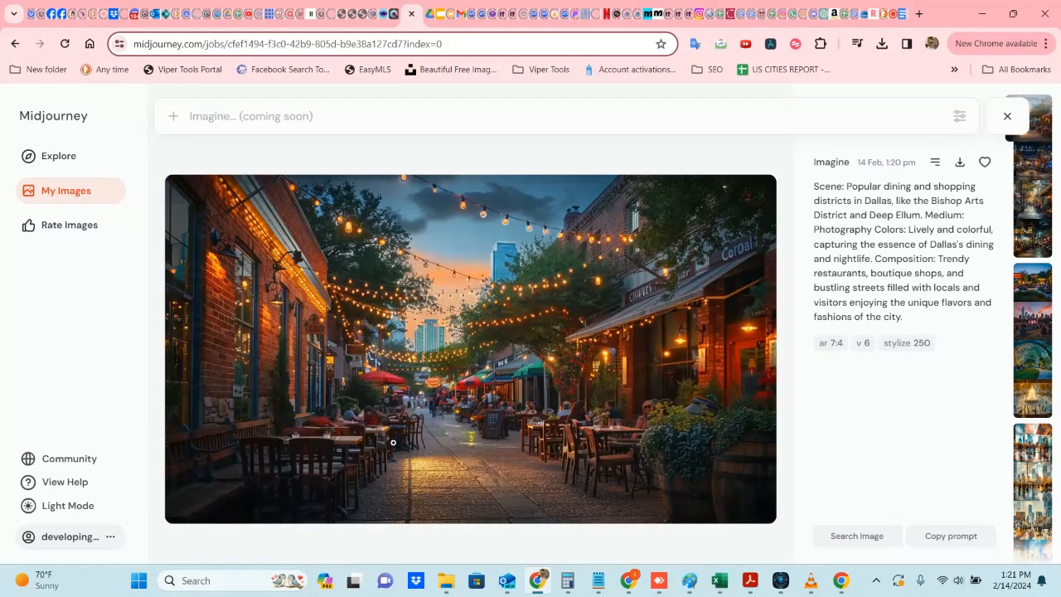
{"action": "key", "text": "Right"}
{"action": "key", "text": "Right"}
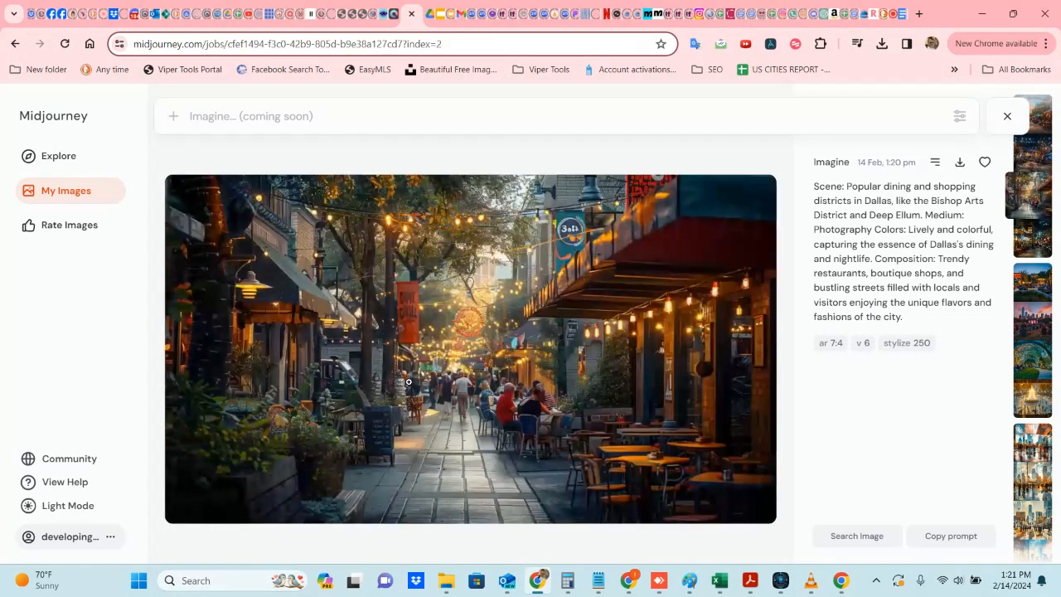
{"action": "key", "text": "Right"}
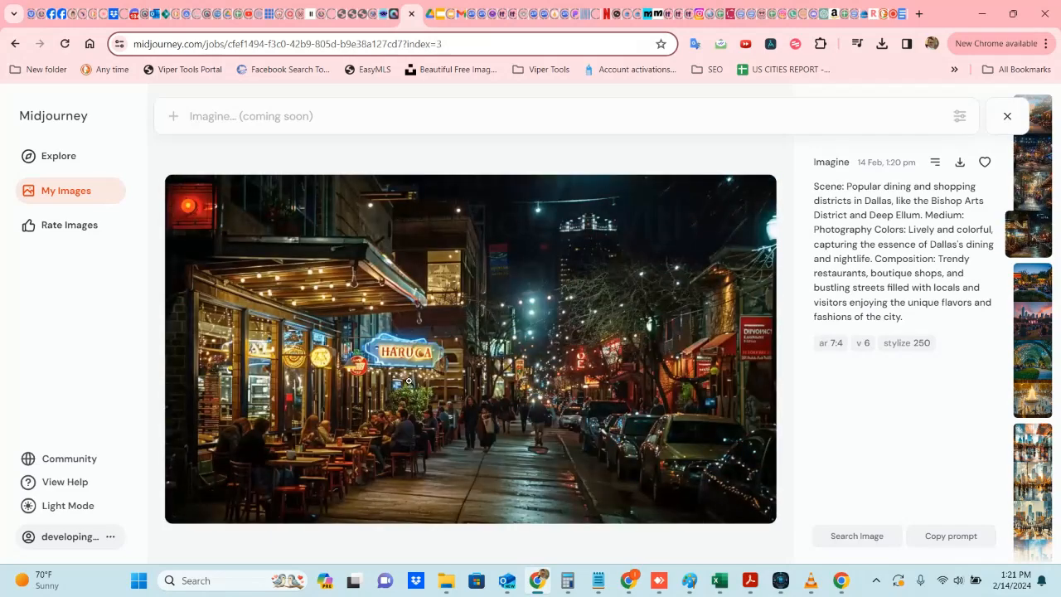
{"action": "scroll", "coordinate": [409, 373], "scroll_direction": "down", "scroll_amount": 1}
{"action": "scroll", "coordinate": [409, 373], "scroll_direction": "up", "scroll_amount": 4}
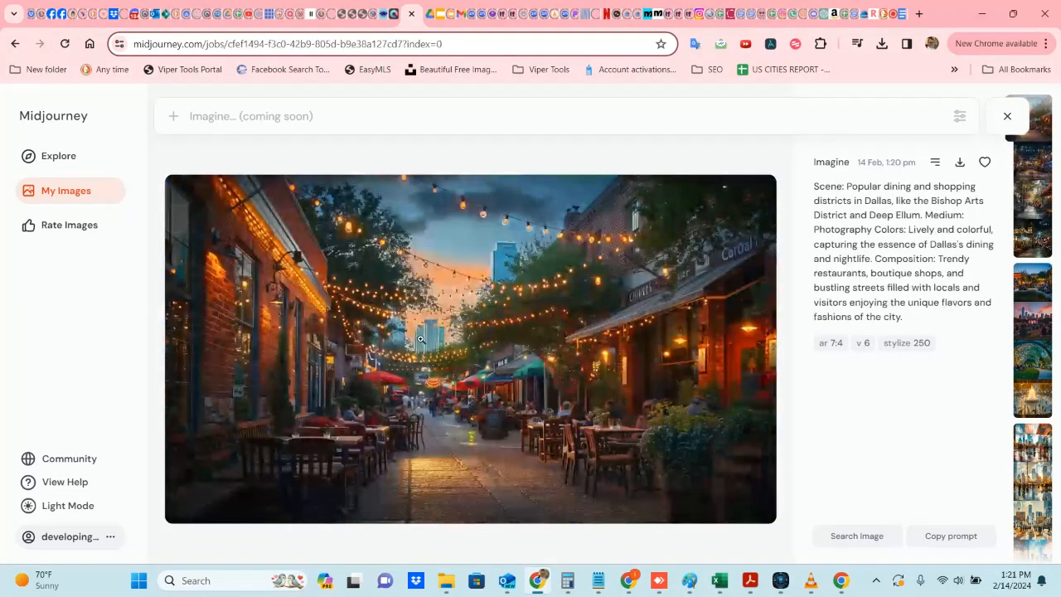
Step: Reload My Images, switch to ScripTube, and scroll through the video script to review its image prompts
{"action": "left_click", "coordinate": [65, 44]}
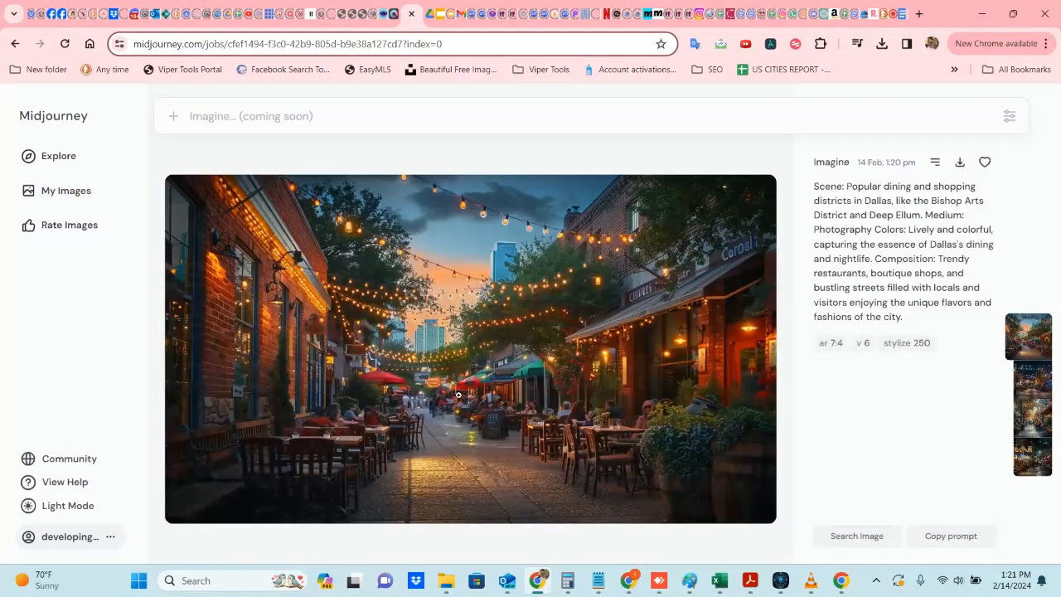
{"action": "left_click", "coordinate": [74, 189]}
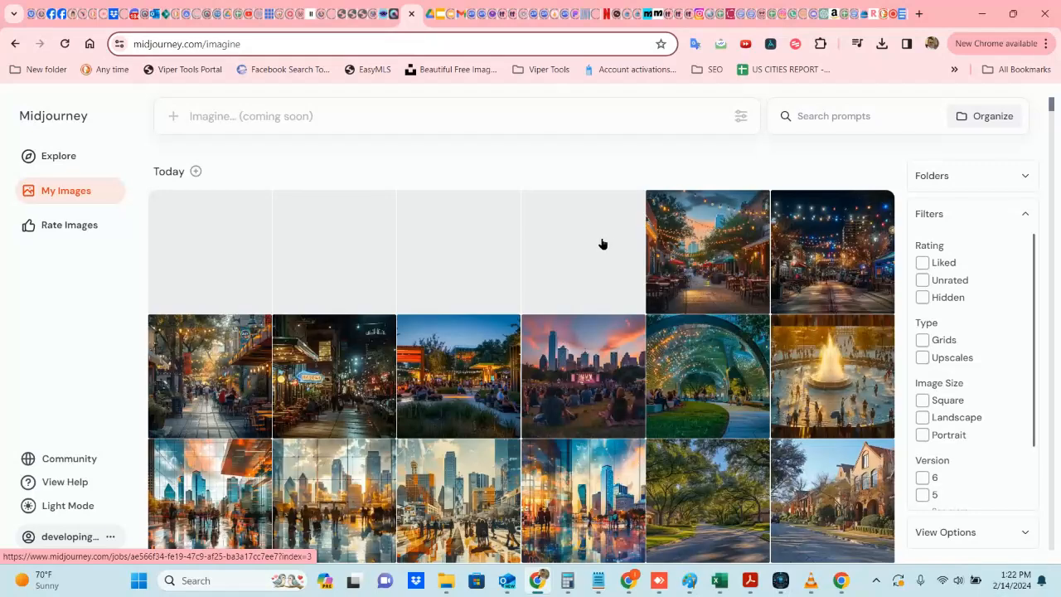
{"action": "left_click", "coordinate": [781, 581]}
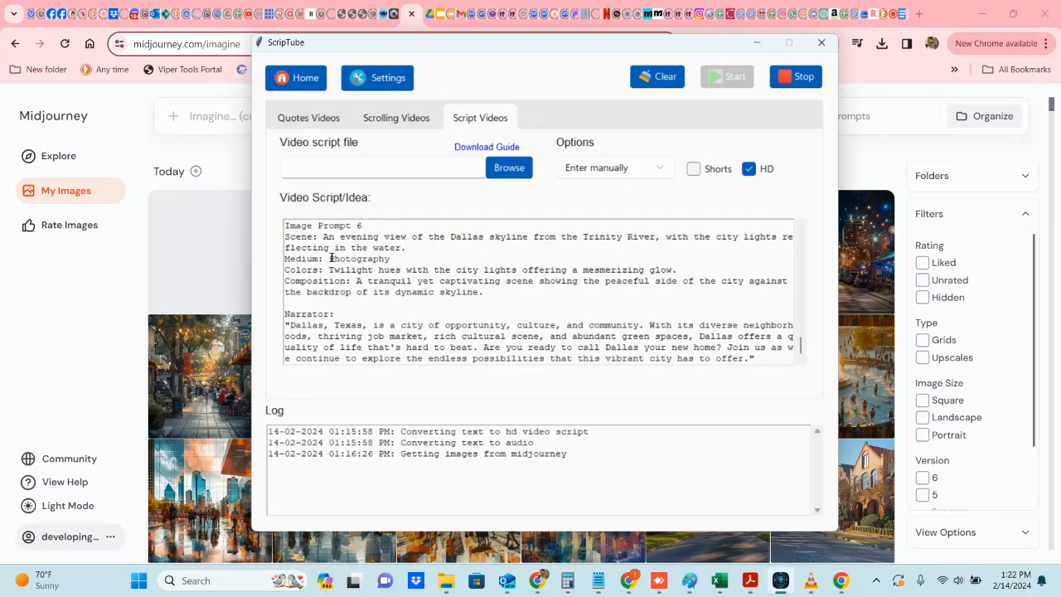
{"action": "left_click_drag", "start_coordinate": [328, 258], "coordinate": [390, 259]}
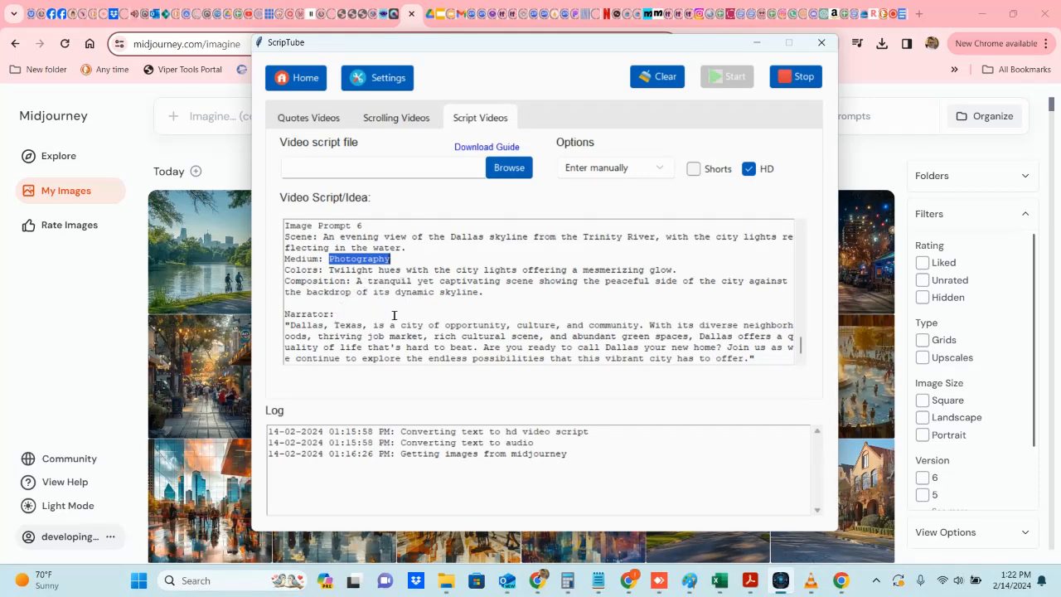
{"action": "scroll", "coordinate": [485, 294], "scroll_direction": "up", "scroll_amount": 3}
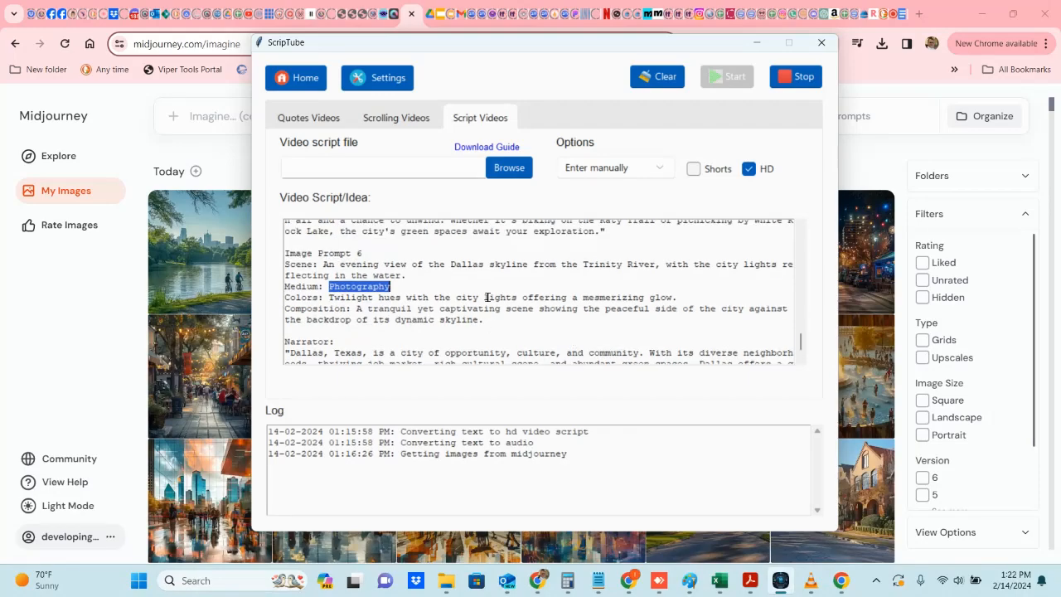
{"action": "scroll", "coordinate": [477, 297], "scroll_direction": "up", "scroll_amount": 4}
{"action": "scroll", "coordinate": [468, 292], "scroll_direction": "up", "scroll_amount": 10}
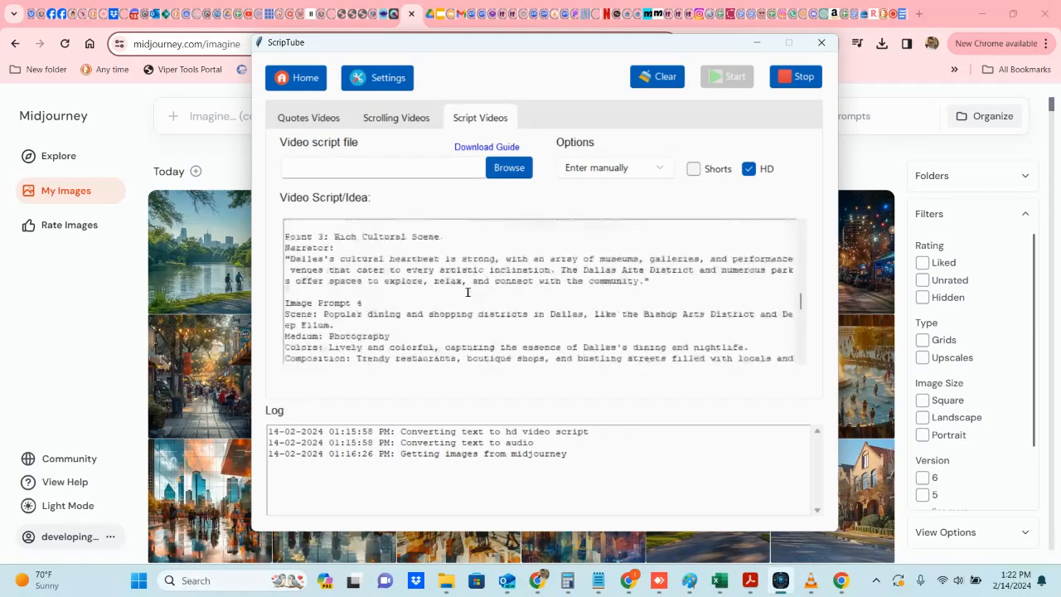
{"action": "scroll", "coordinate": [463, 286], "scroll_direction": "up", "scroll_amount": 5}
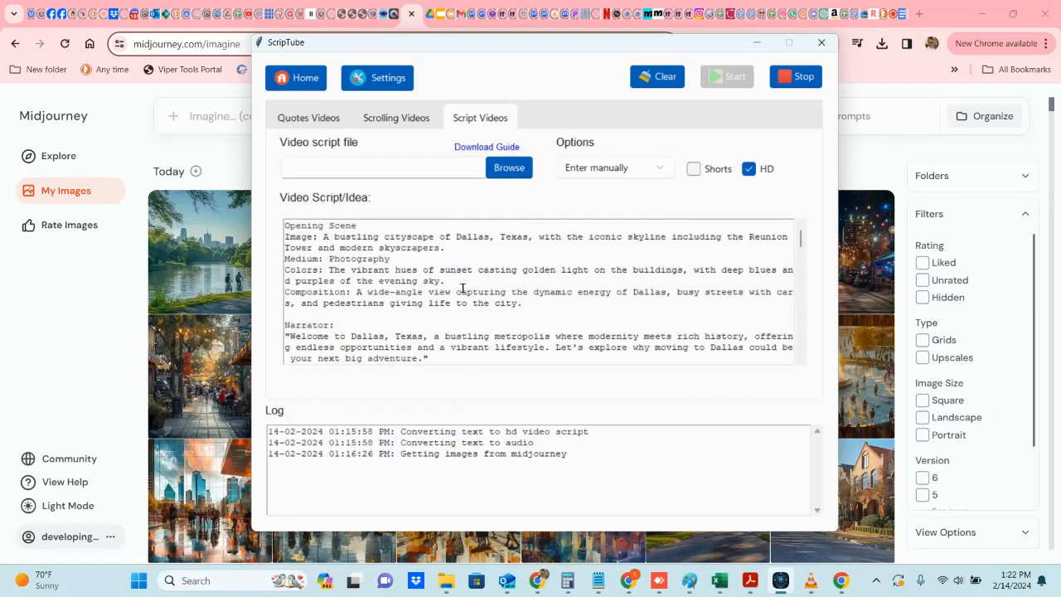
{"action": "scroll", "coordinate": [462, 287], "scroll_direction": "down", "scroll_amount": 5}
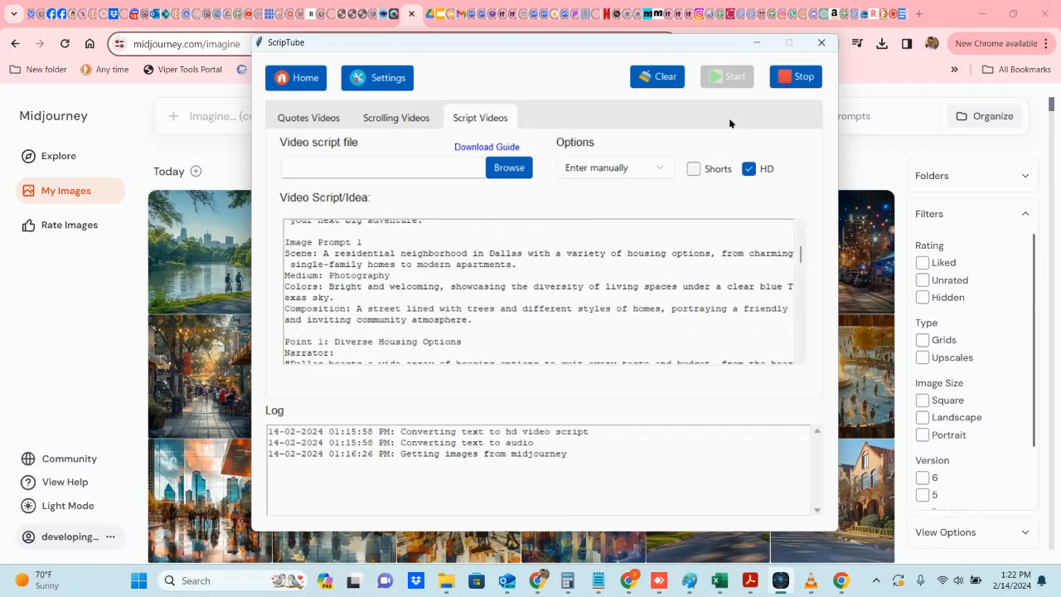
Step: Minimize ScripTube, check the newest images in My Images, and switch to another browser tab
{"action": "left_click", "coordinate": [756, 43]}
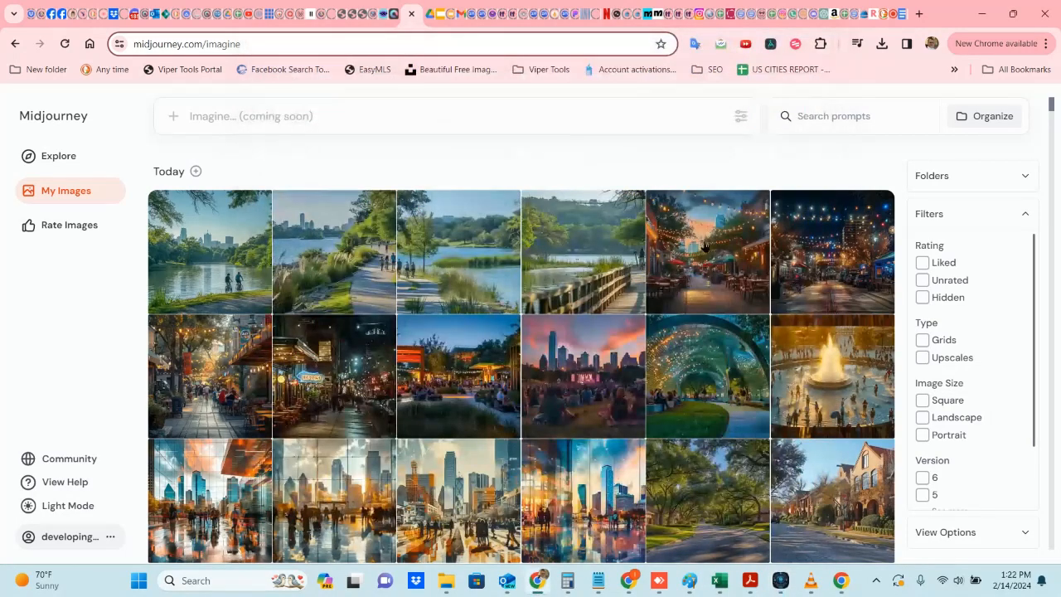
{"action": "scroll", "coordinate": [304, 375], "scroll_direction": "down", "scroll_amount": 1}
{"action": "scroll", "coordinate": [304, 375], "scroll_direction": "up", "scroll_amount": 1}
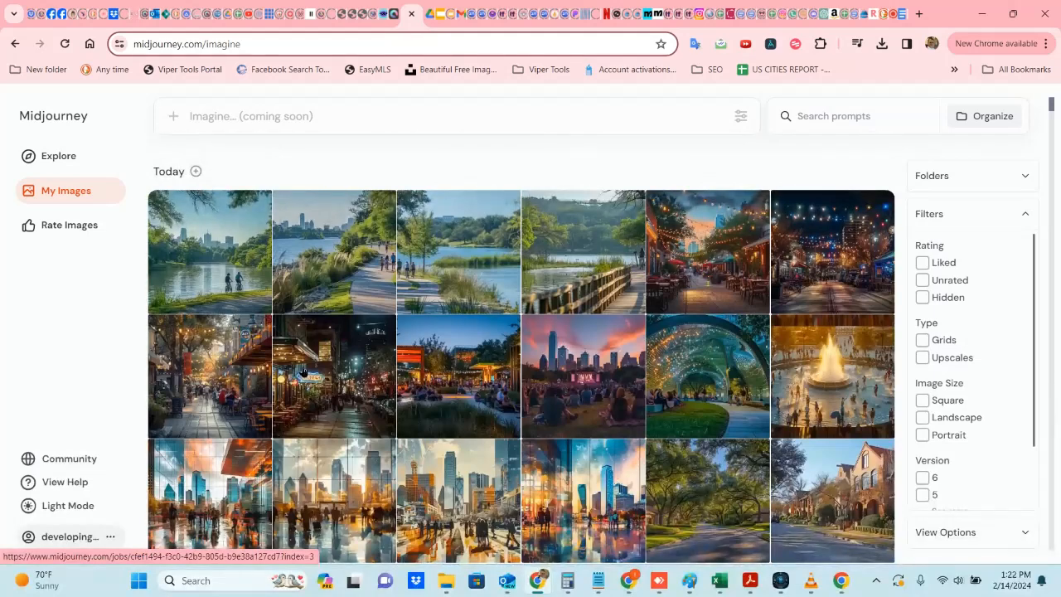
{"action": "left_click", "coordinate": [868, 14]}
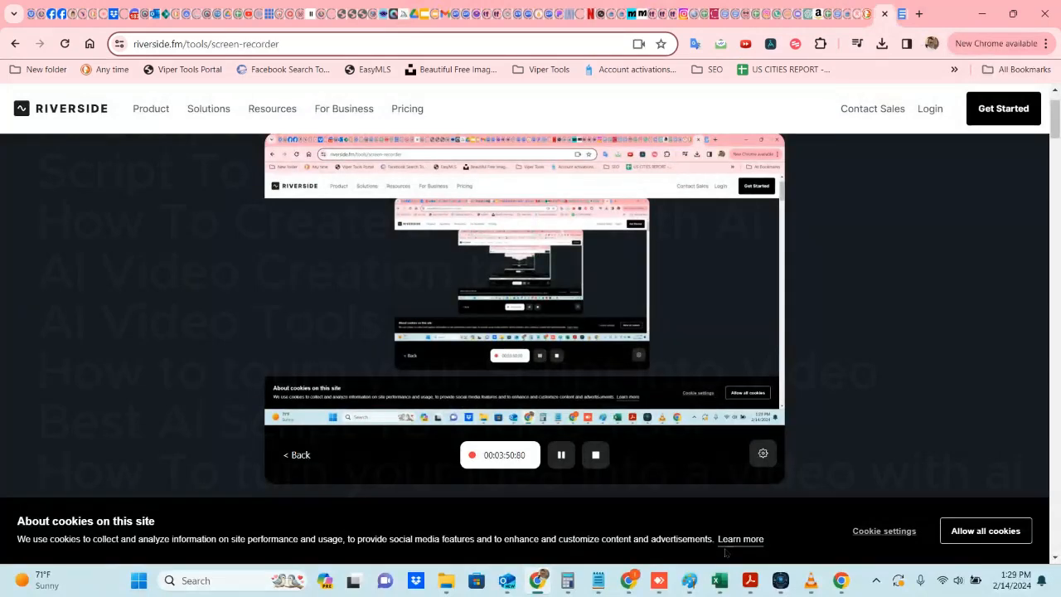
Step: Return to ScripTube, scroll the script back to the top, and open the Video Script output folder
{"action": "left_click", "coordinate": [779, 580]}
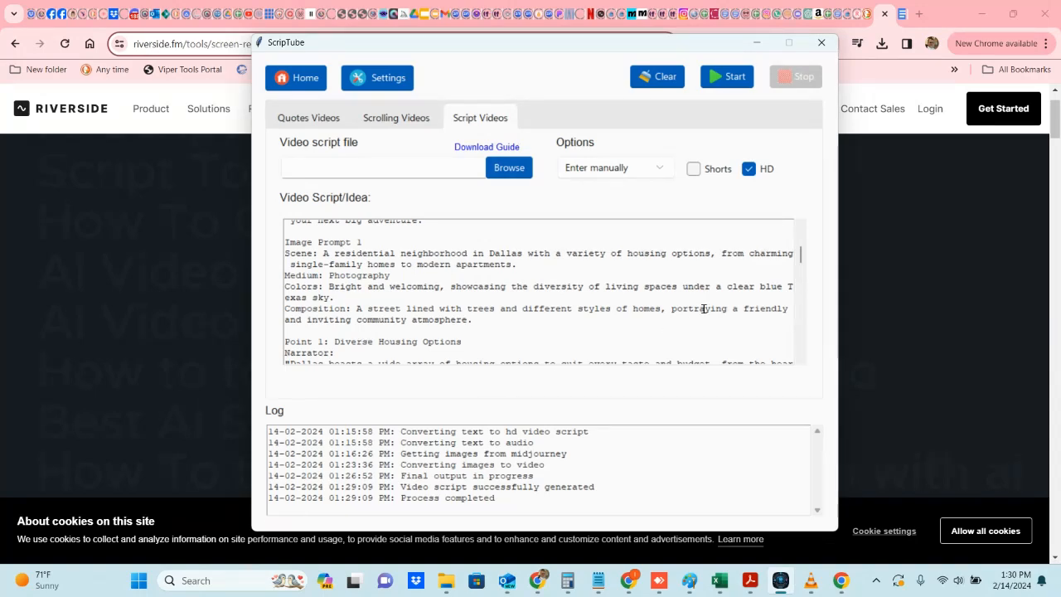
{"action": "left_click_drag", "start_coordinate": [800, 257], "coordinate": [801, 237]}
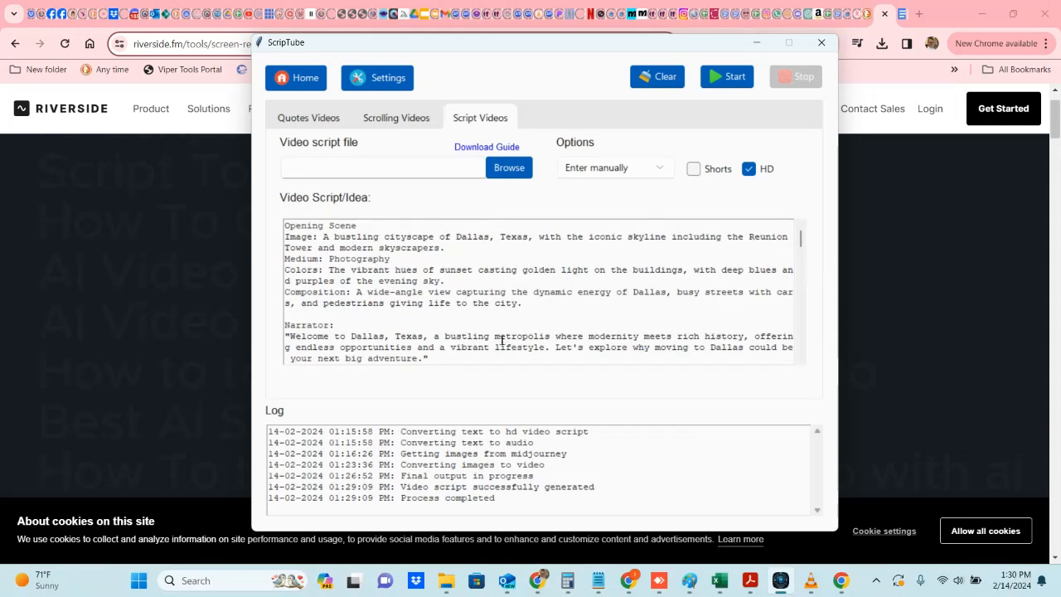
{"action": "mouse_move", "coordinate": [445, 585]}
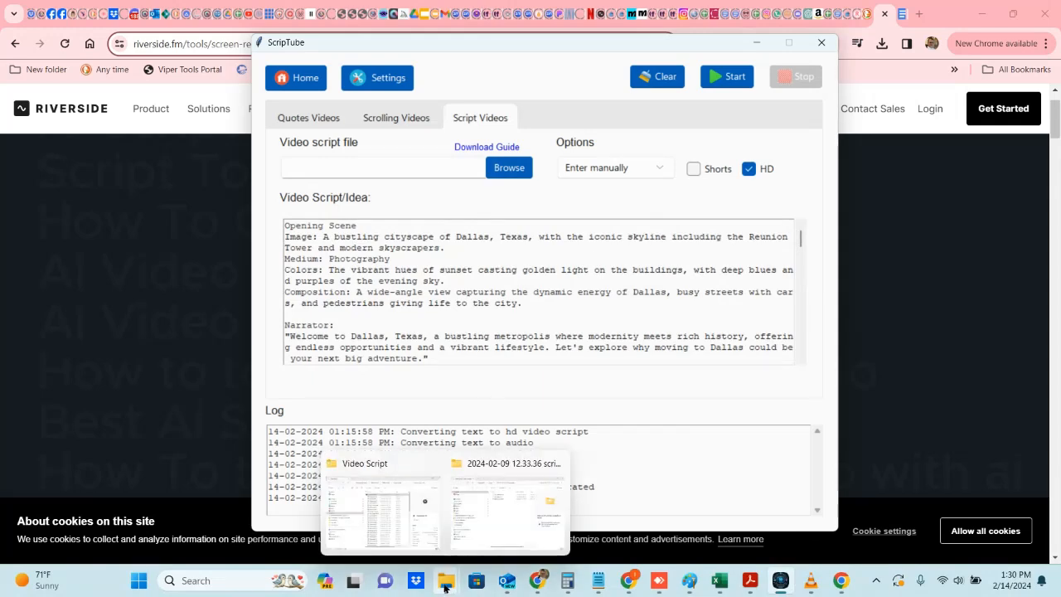
{"action": "left_click", "coordinate": [392, 507]}
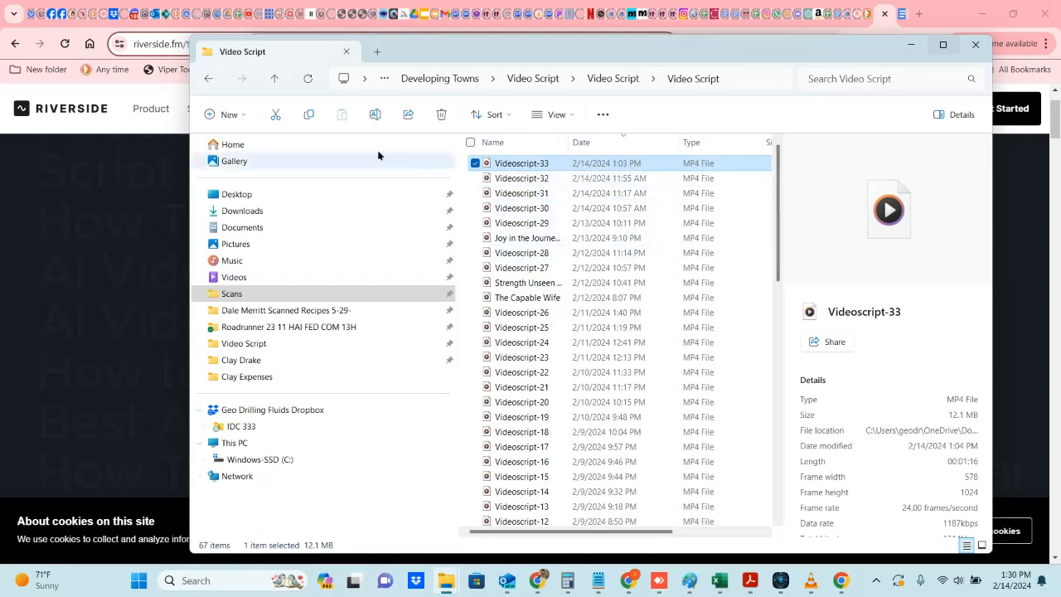
Step: Refresh the Video Script folder, open the new Videoscript-27-HD video in Media Player, and close the player
{"action": "left_click", "coordinate": [311, 84]}
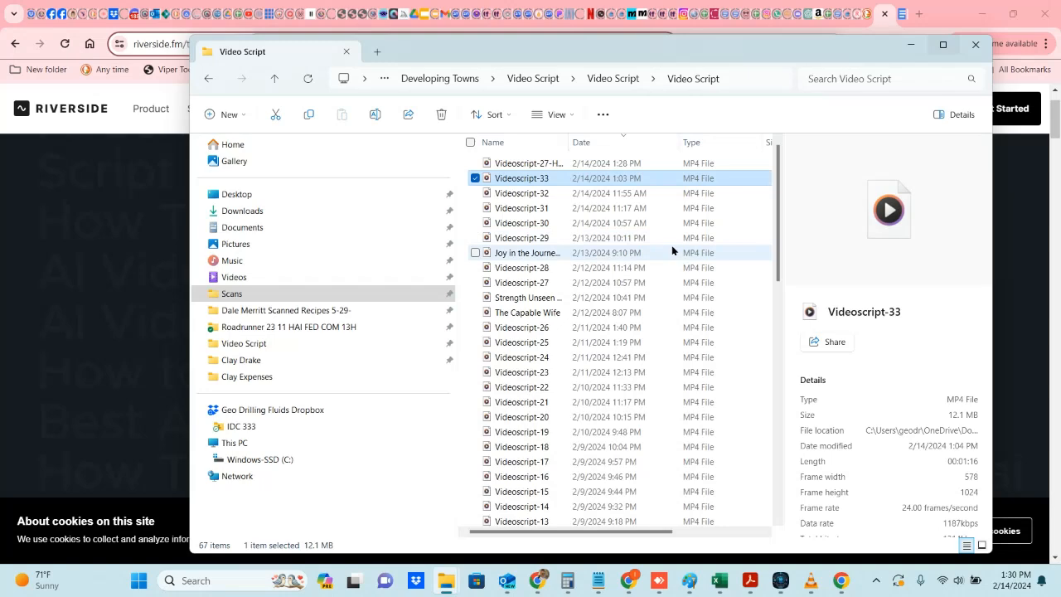
{"action": "double_click", "coordinate": [537, 164]}
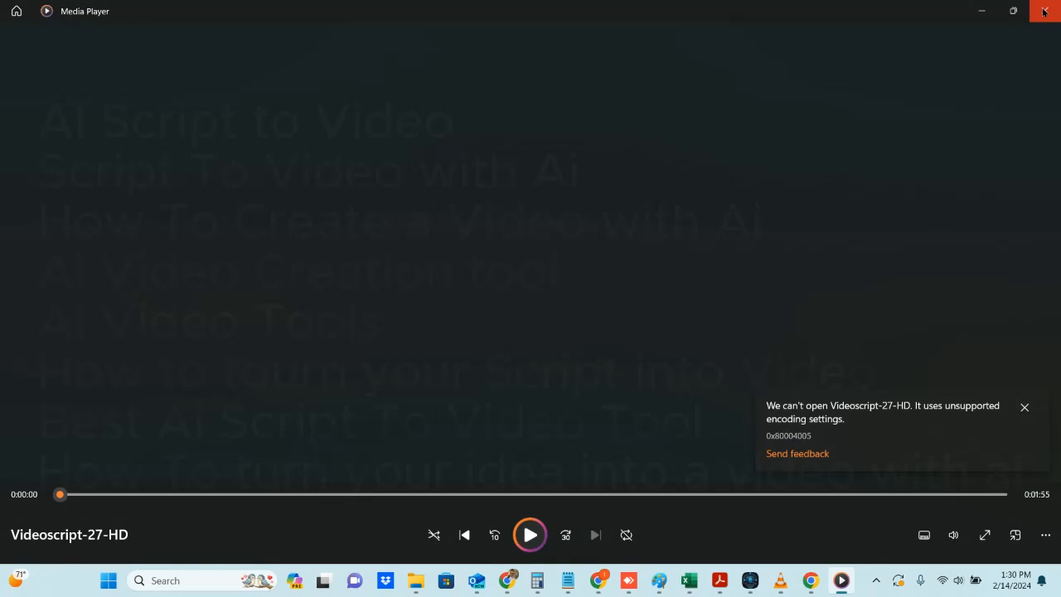
{"action": "left_click", "coordinate": [1045, 11]}
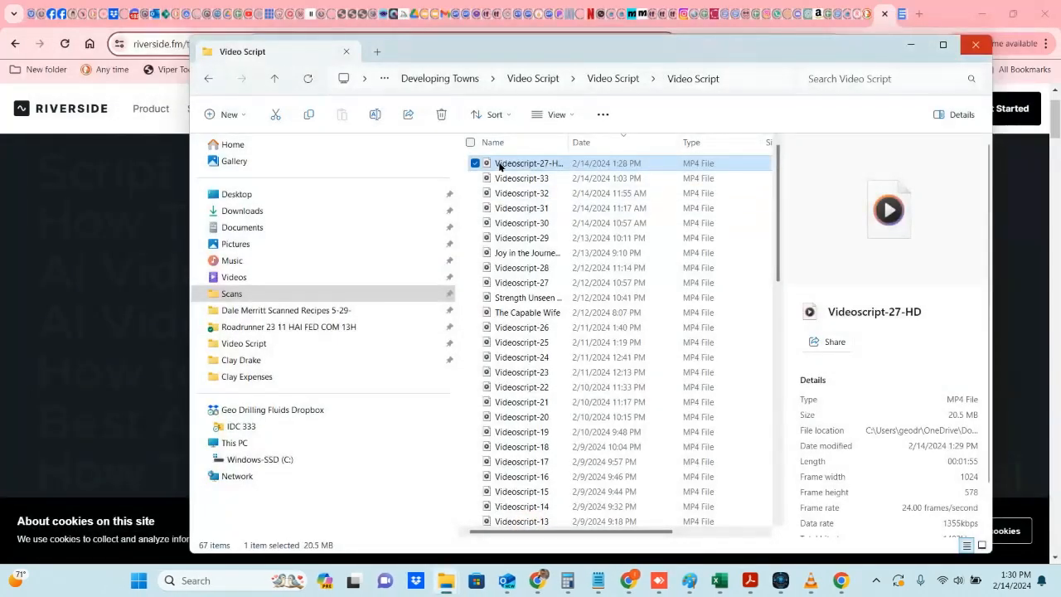
Step: Open Videoscript-27-HD with VLC media player and reposition the player window over the folder
{"action": "right_click", "coordinate": [501, 165]}
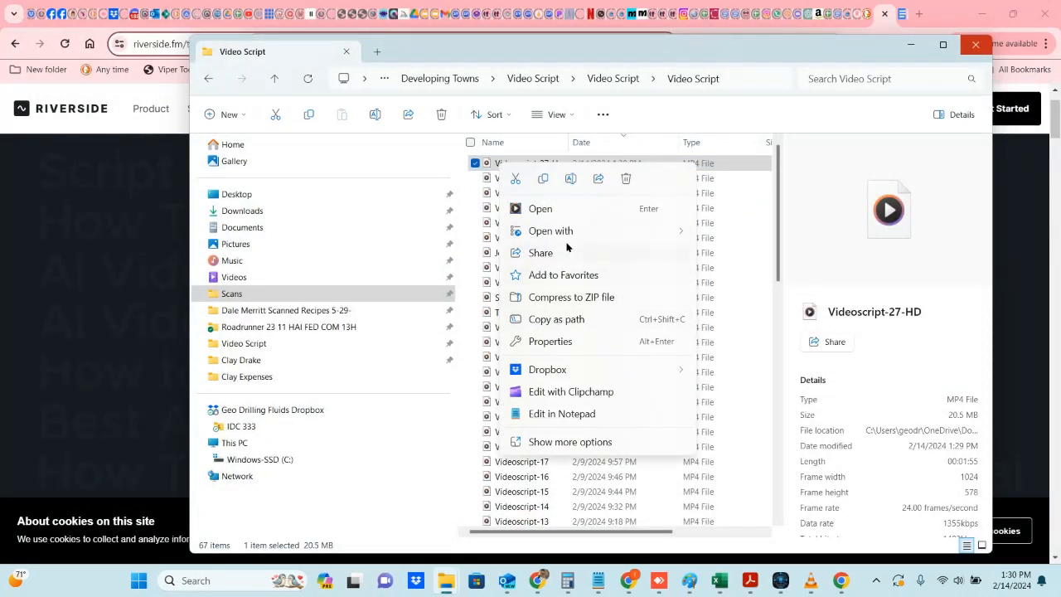
{"action": "mouse_move", "coordinate": [572, 231]}
{"action": "left_click", "coordinate": [742, 324]}
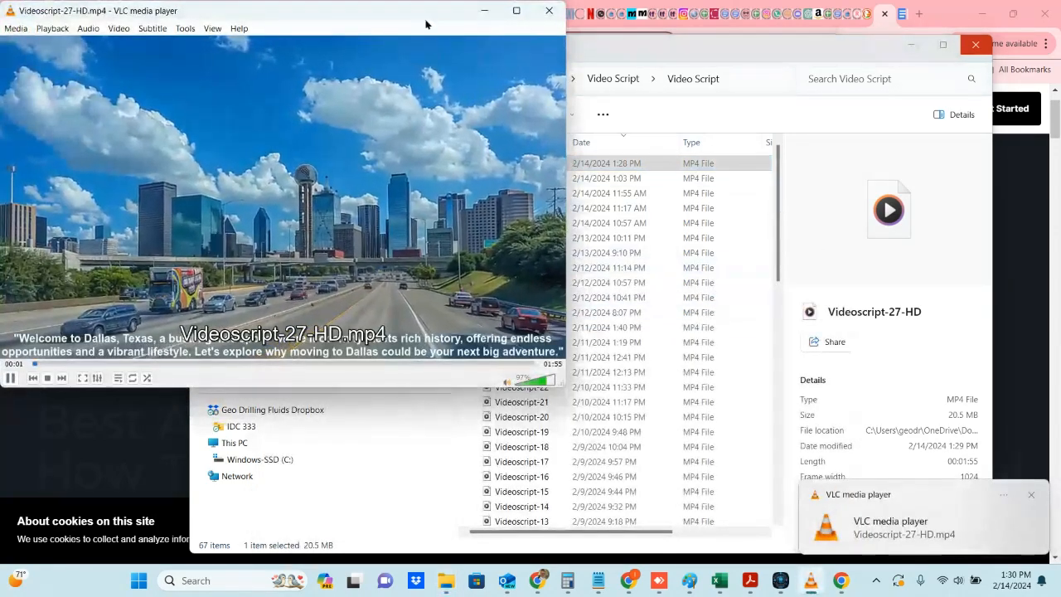
{"action": "left_click_drag", "start_coordinate": [422, 12], "coordinate": [729, 107]}
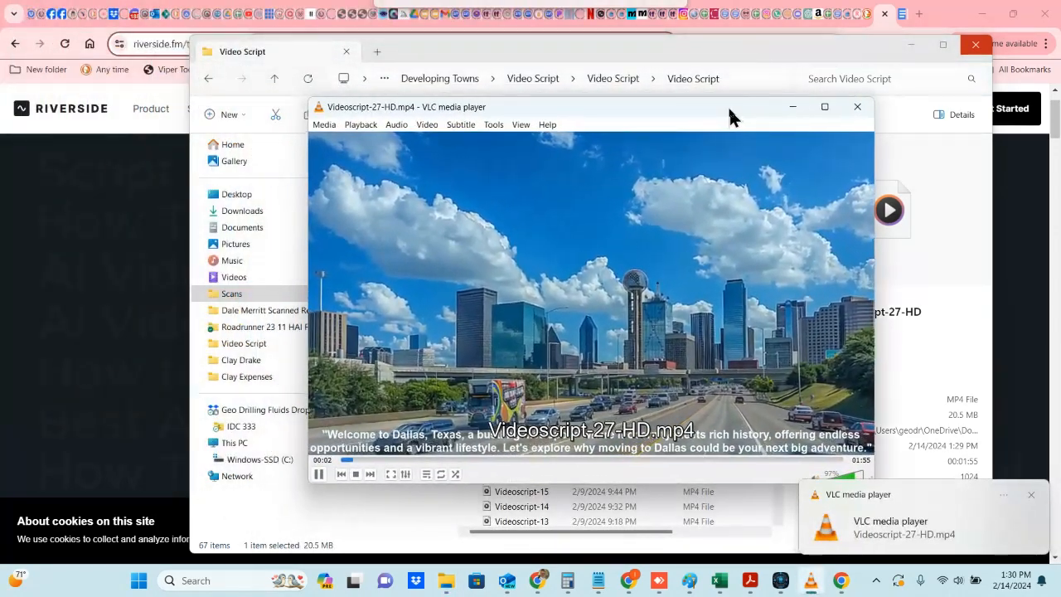
Step: Watch the video play through, move and minimize the VLC window, and switch back to ScripTube
{"action": "mouse_move", "coordinate": [567, 580]}
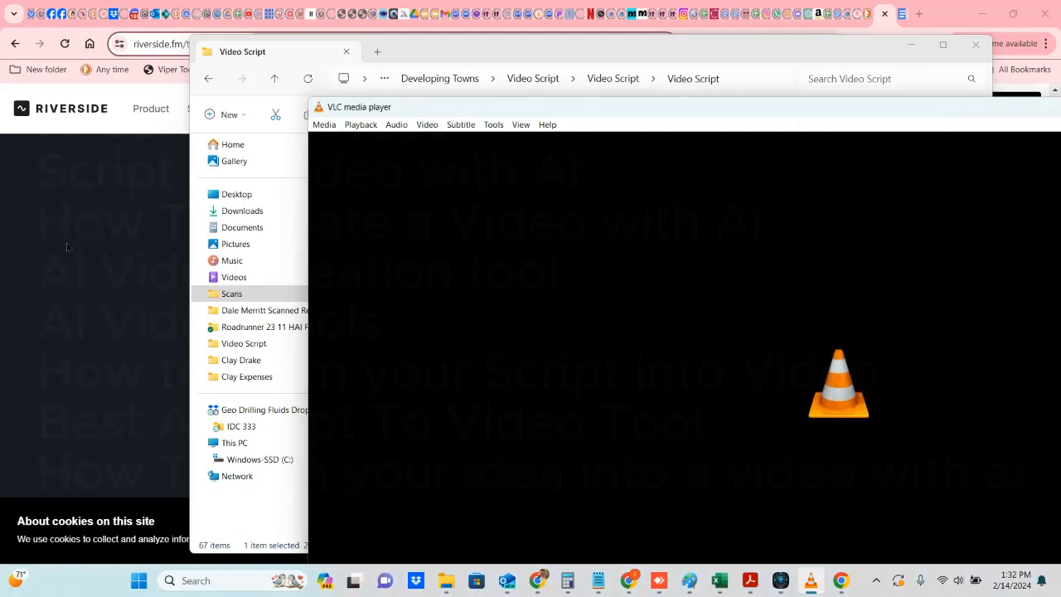
{"action": "left_click_drag", "start_coordinate": [670, 114], "coordinate": [543, 70]}
{"action": "left_click_drag", "start_coordinate": [782, 60], "coordinate": [589, 67]}
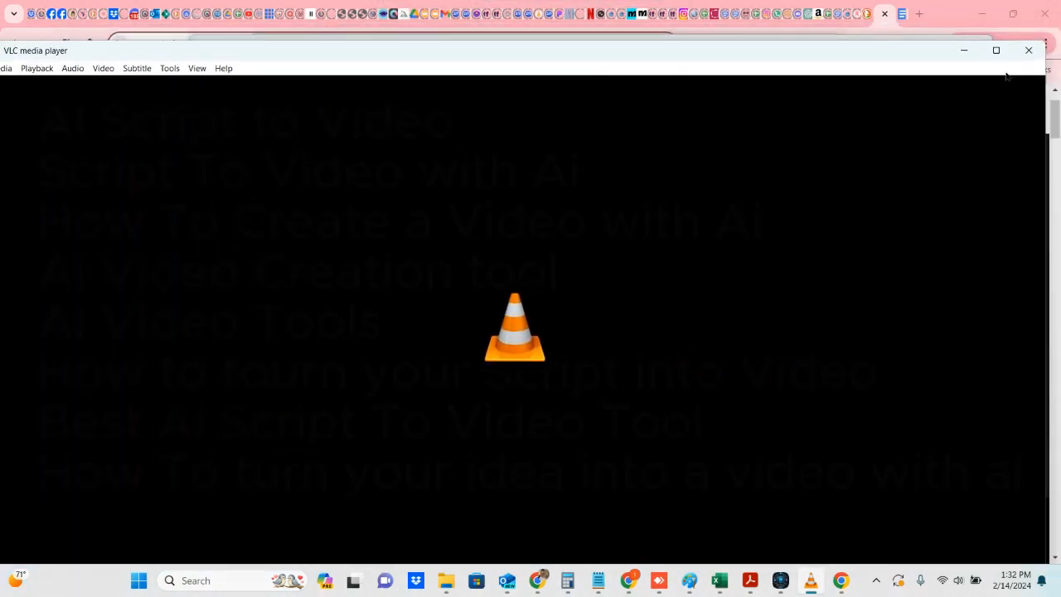
{"action": "left_click", "coordinate": [964, 51]}
{"action": "left_click", "coordinate": [777, 584]}
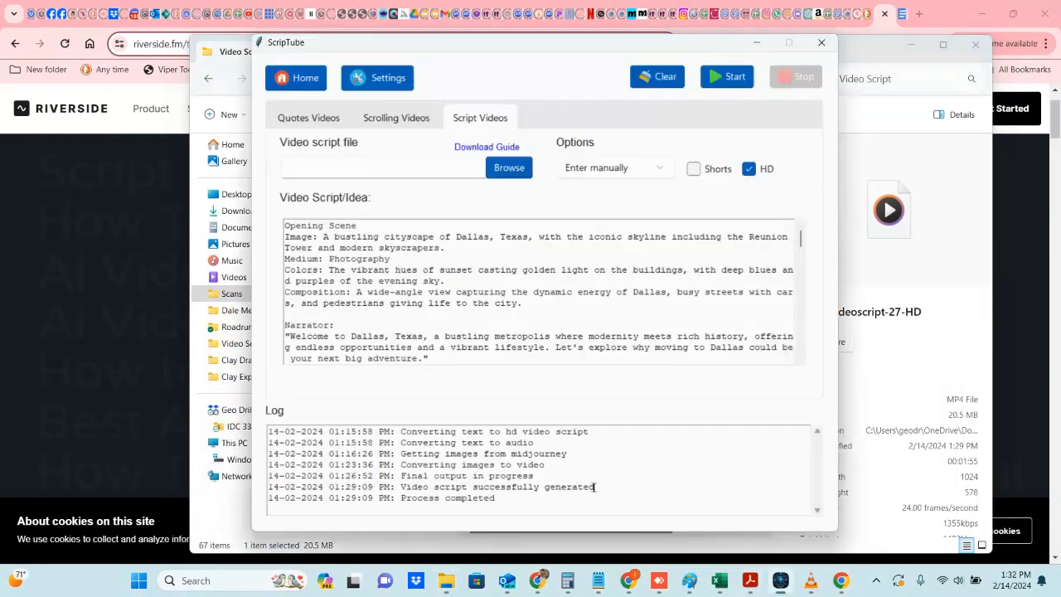